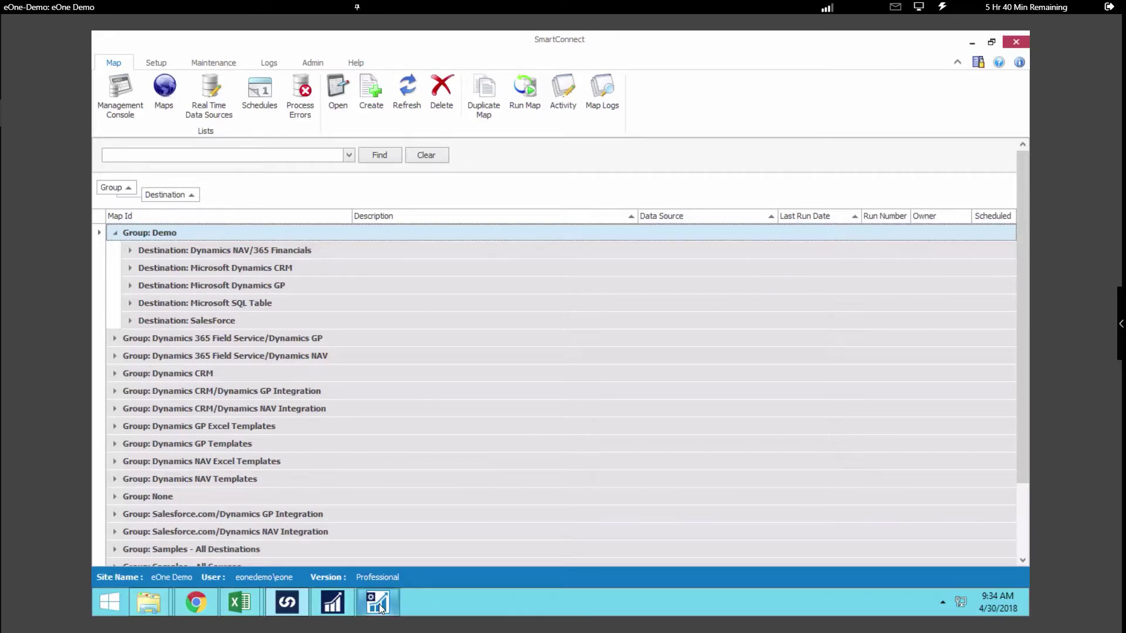
Switch to the Microsoft Dynamics NAV Server console and review the SOAP Services and OData Services settings of DynamicsNAV100
mouse_move(380, 608)
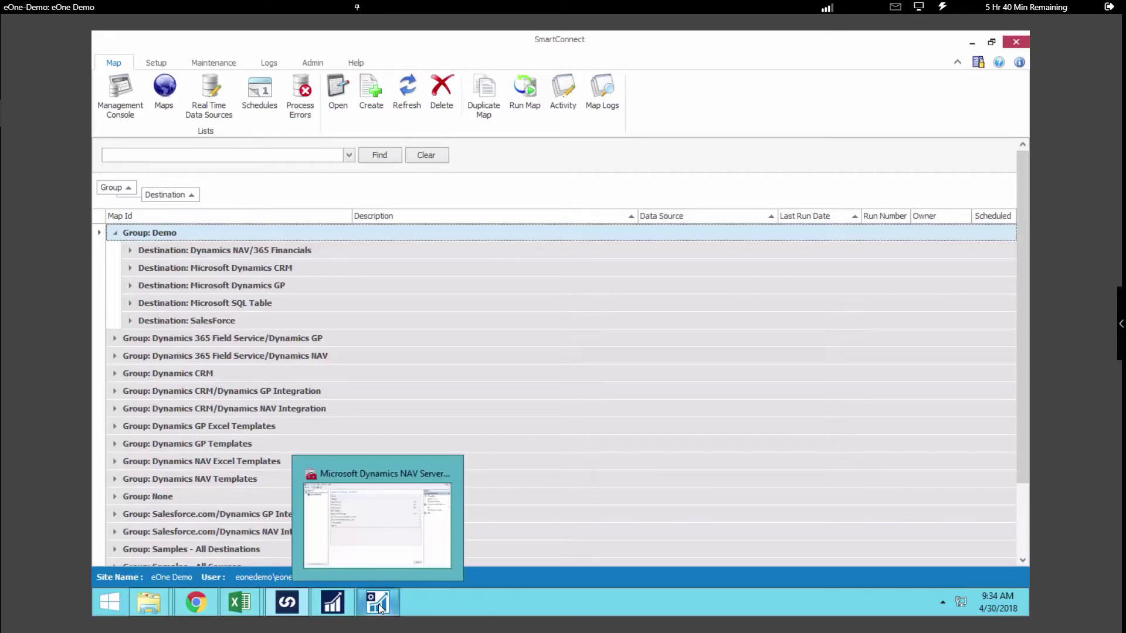
click(373, 560)
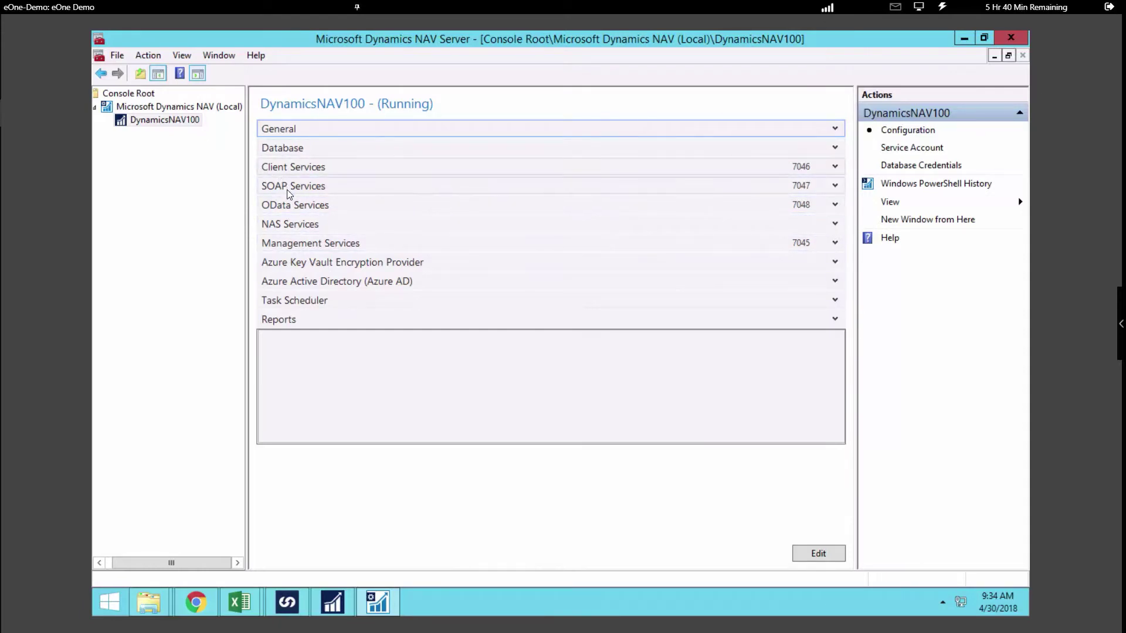
click(832, 185)
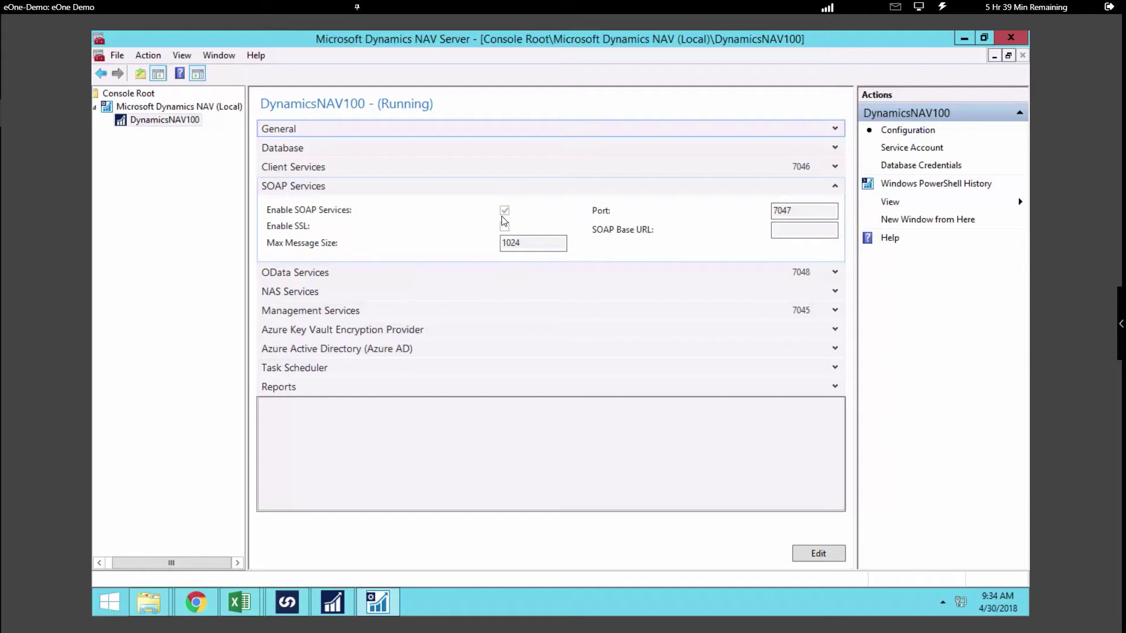
click(830, 273)
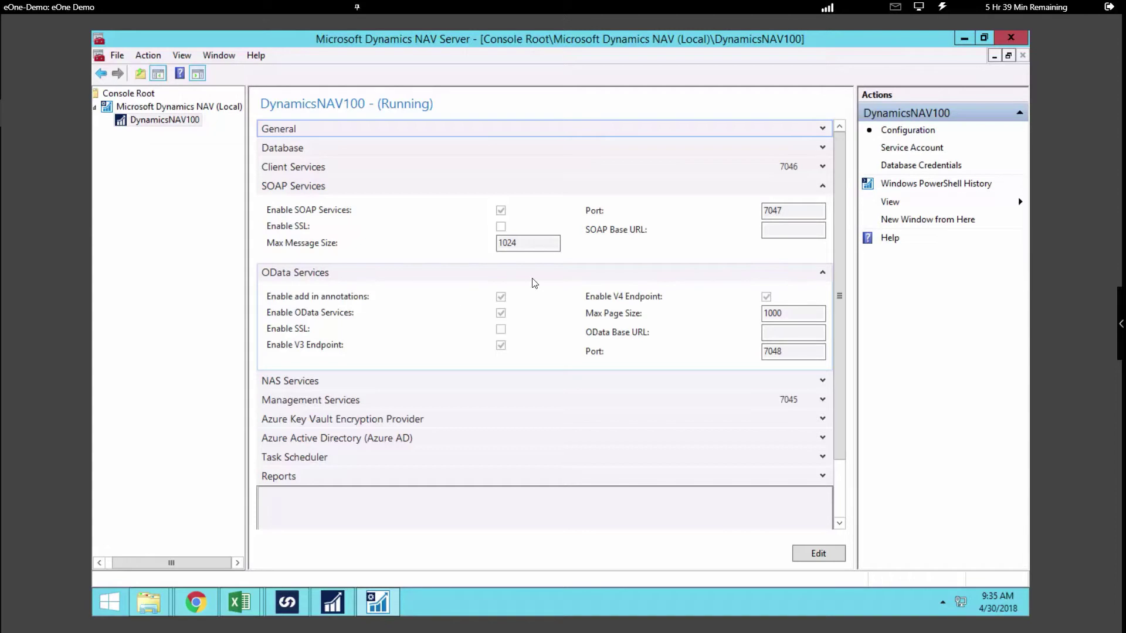
click(963, 38)
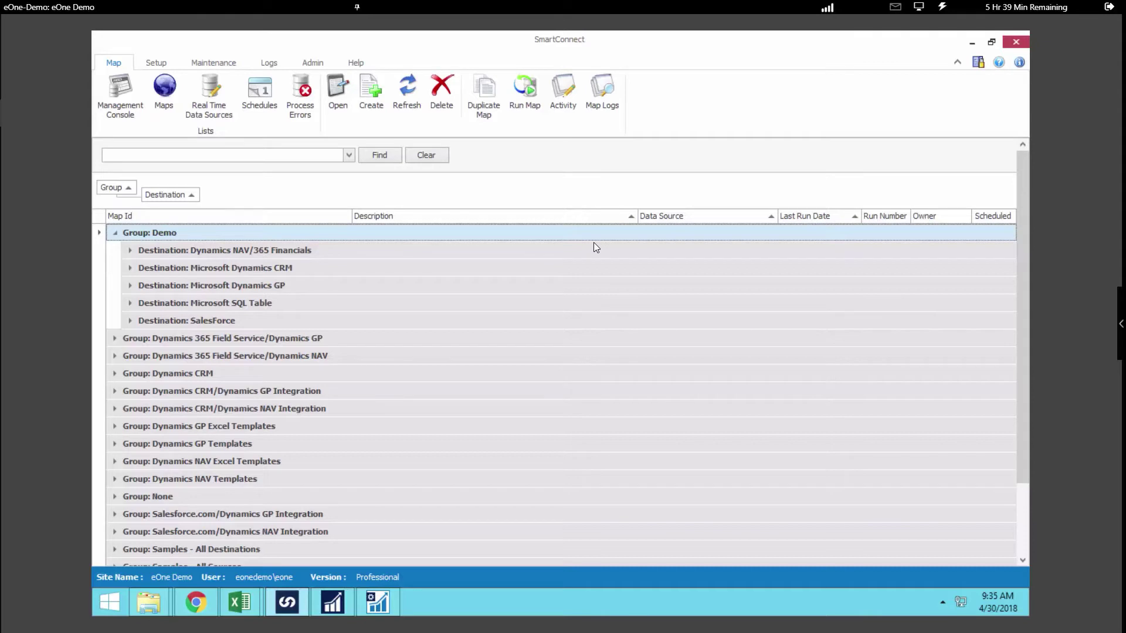
Switch to the Microsoft Dynamics NAV client and open the item card of item 1000, Bicycle
key(alt+Tab)
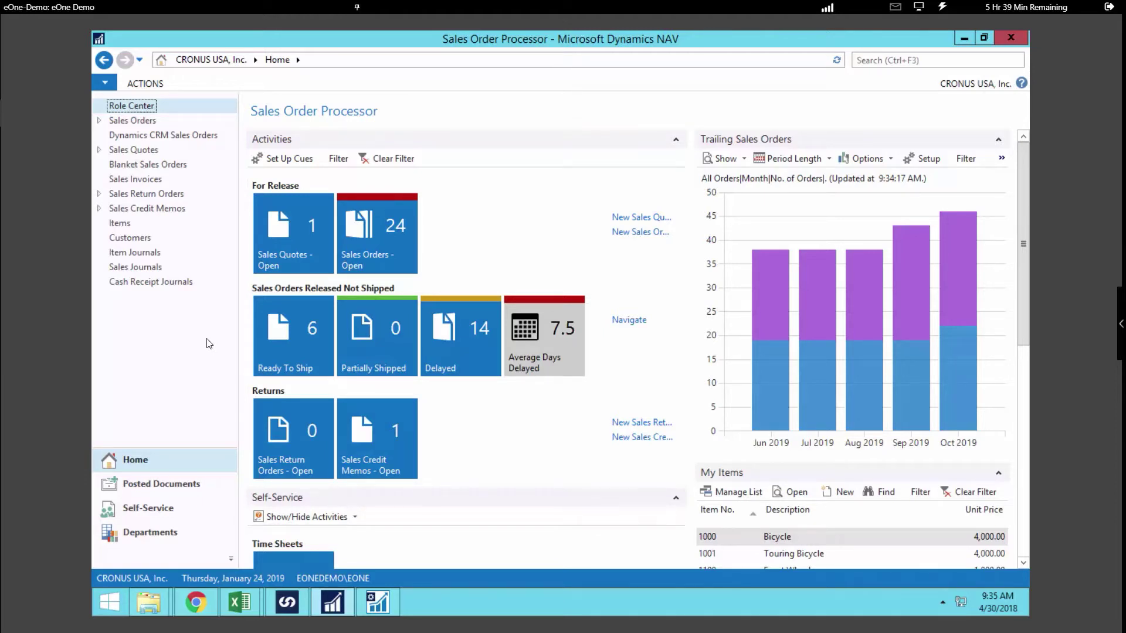
click(121, 224)
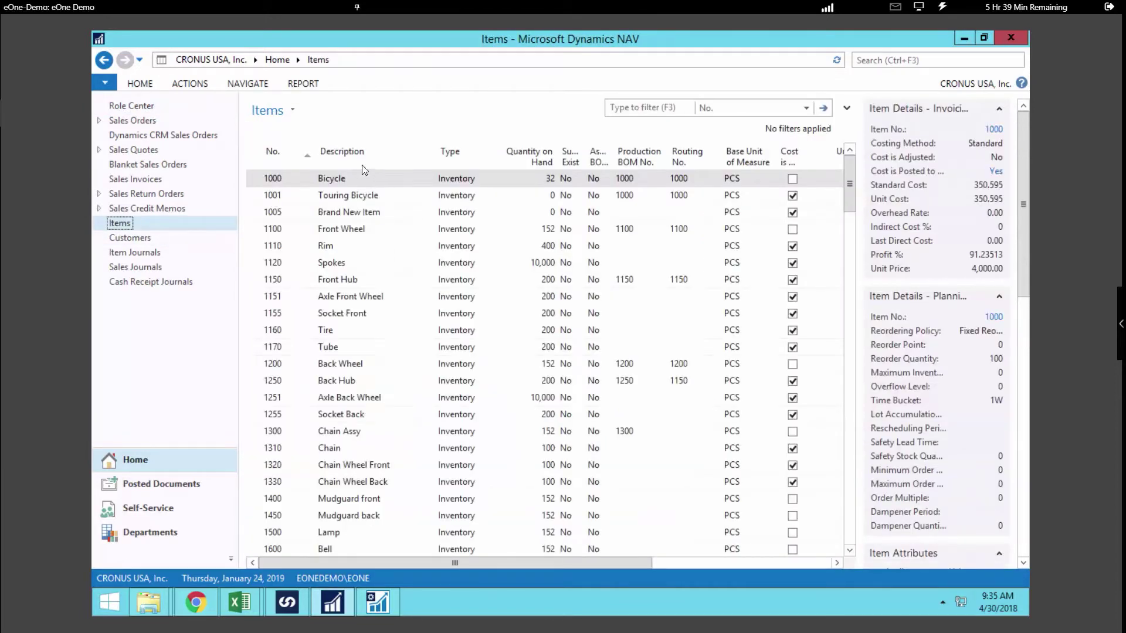
click(300, 183)
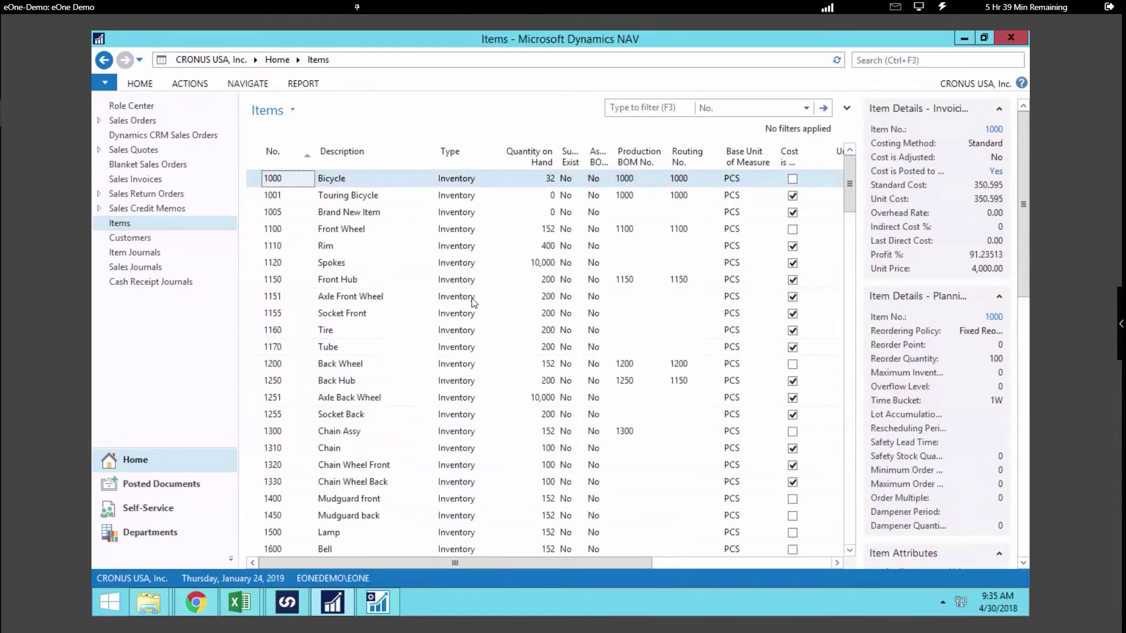
key(Return)
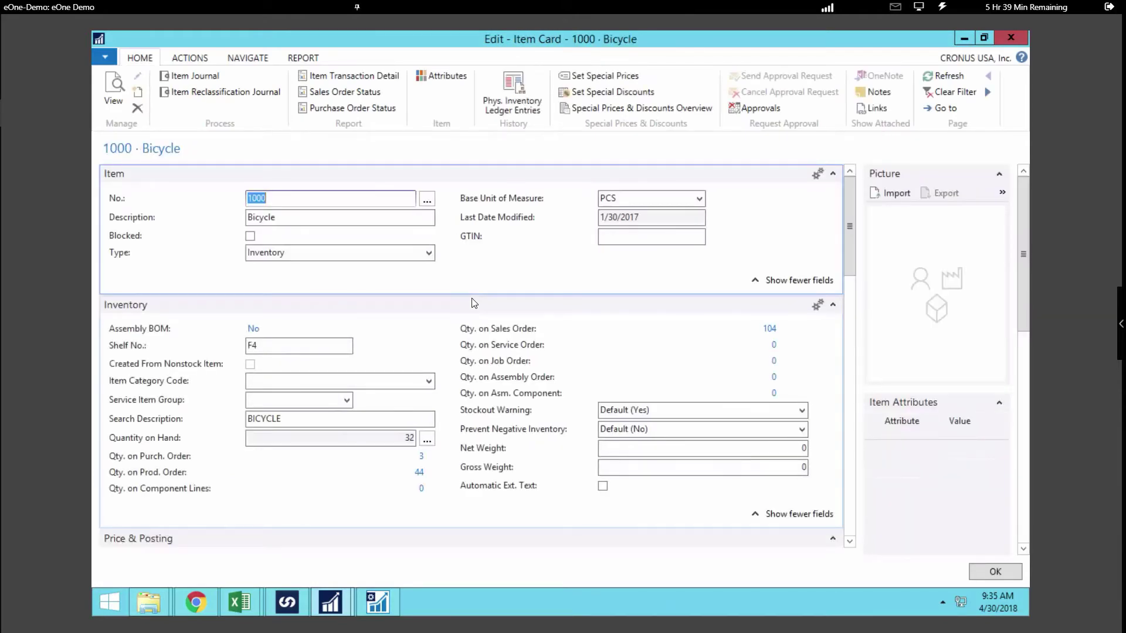
Look up the item card's page number in its About This Page information, and close the card
click(107, 58)
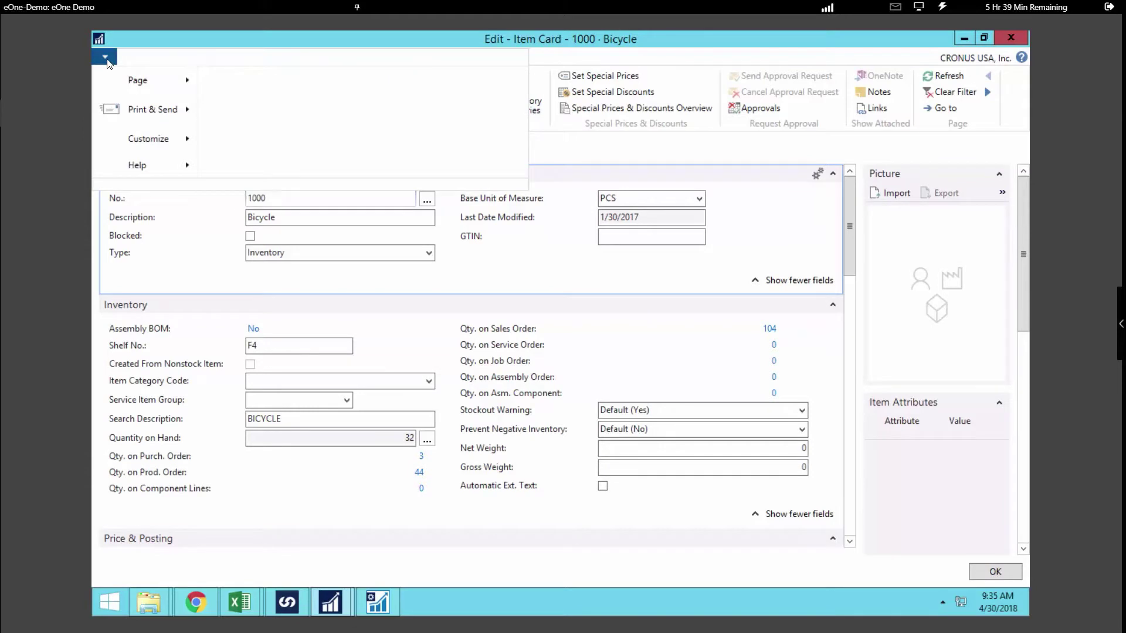
mouse_move(171, 165)
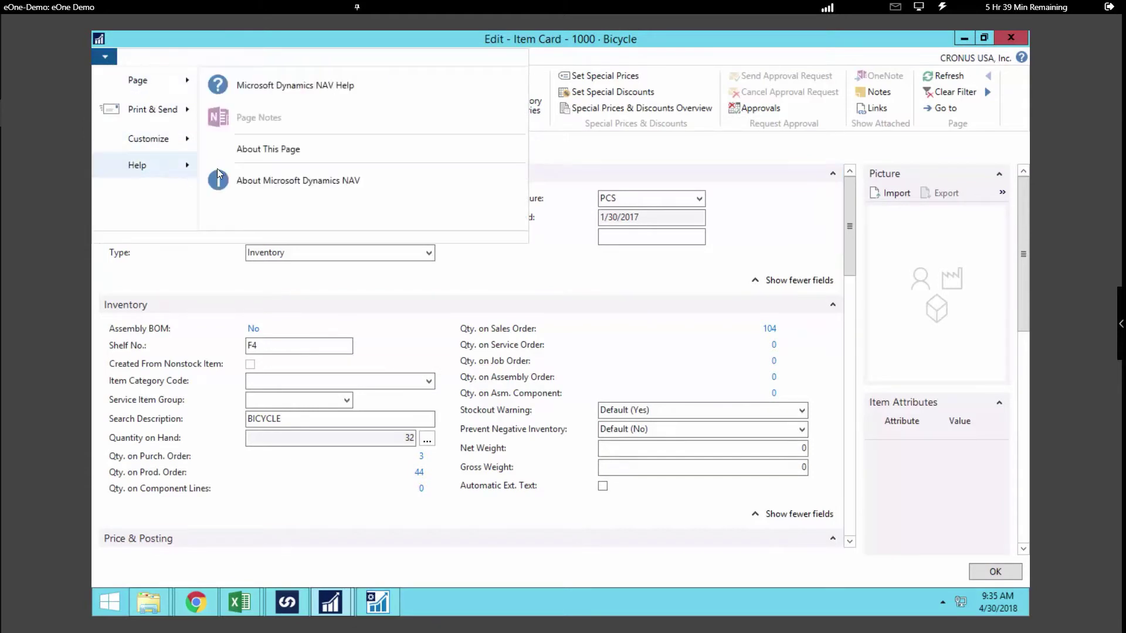
click(277, 153)
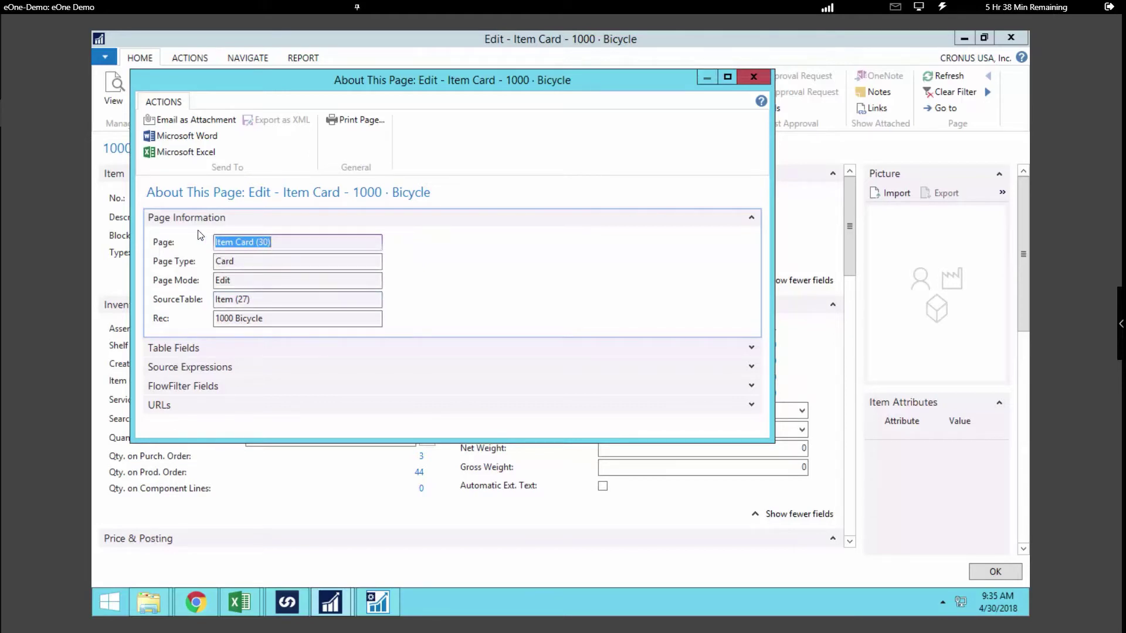
click(258, 244)
click(753, 79)
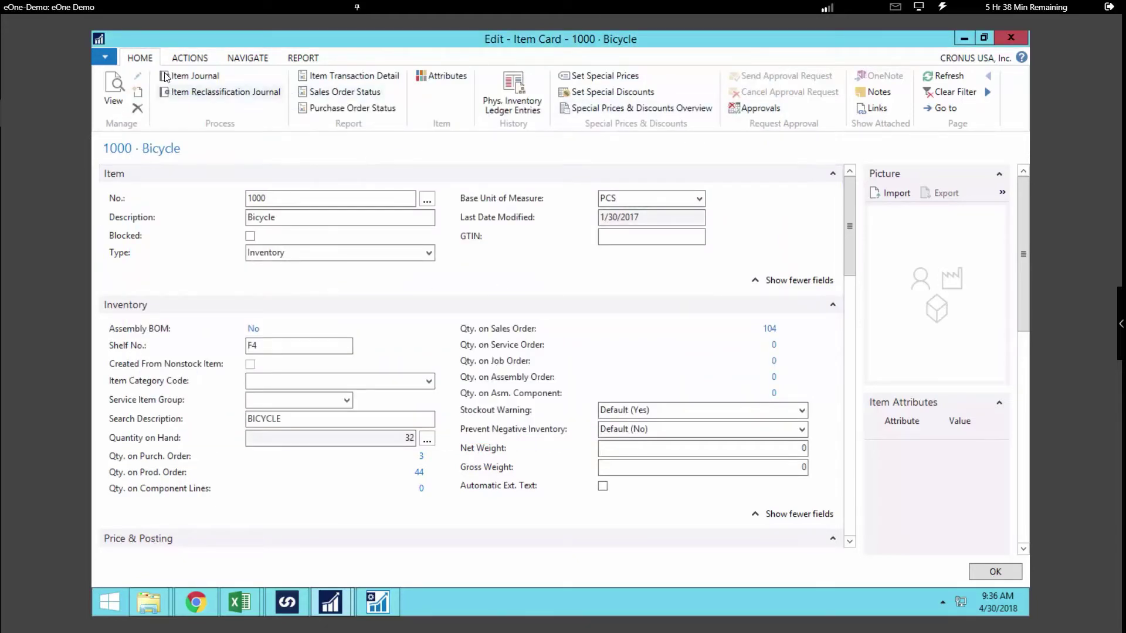
click(105, 57)
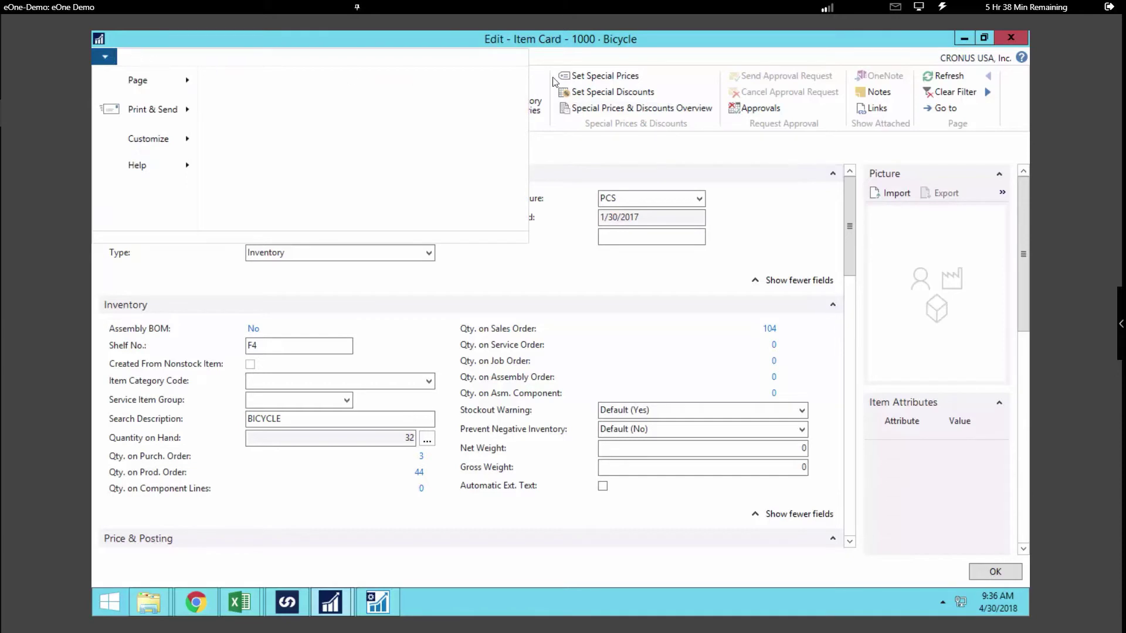
click(998, 43)
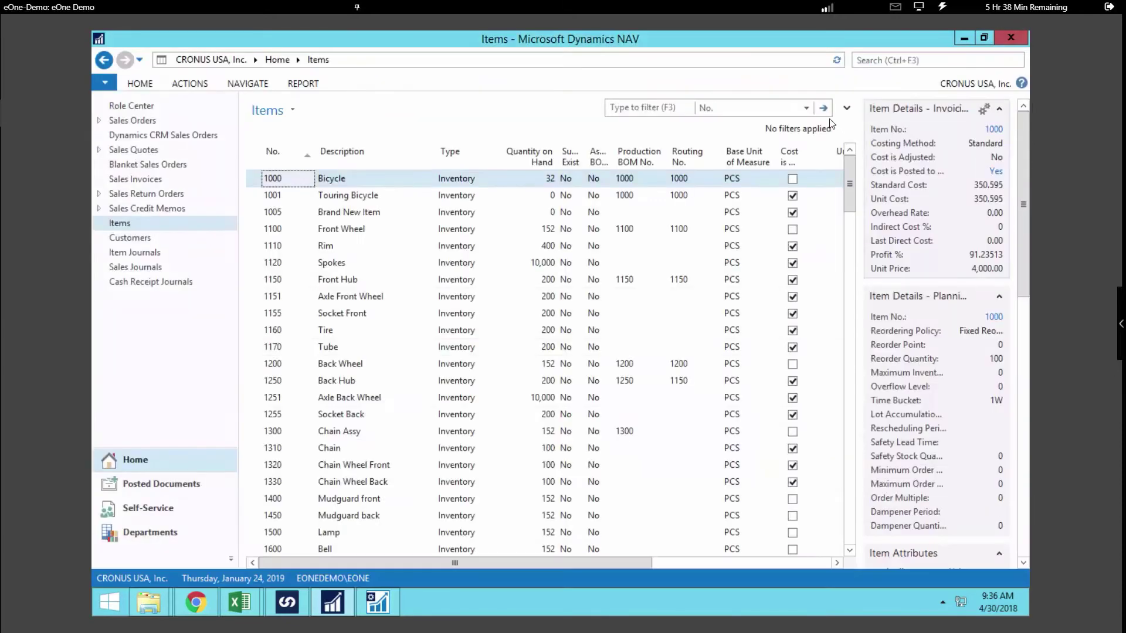
Search for "web service", open the Web Services list and widen its Published column
click(874, 61)
text(web service)
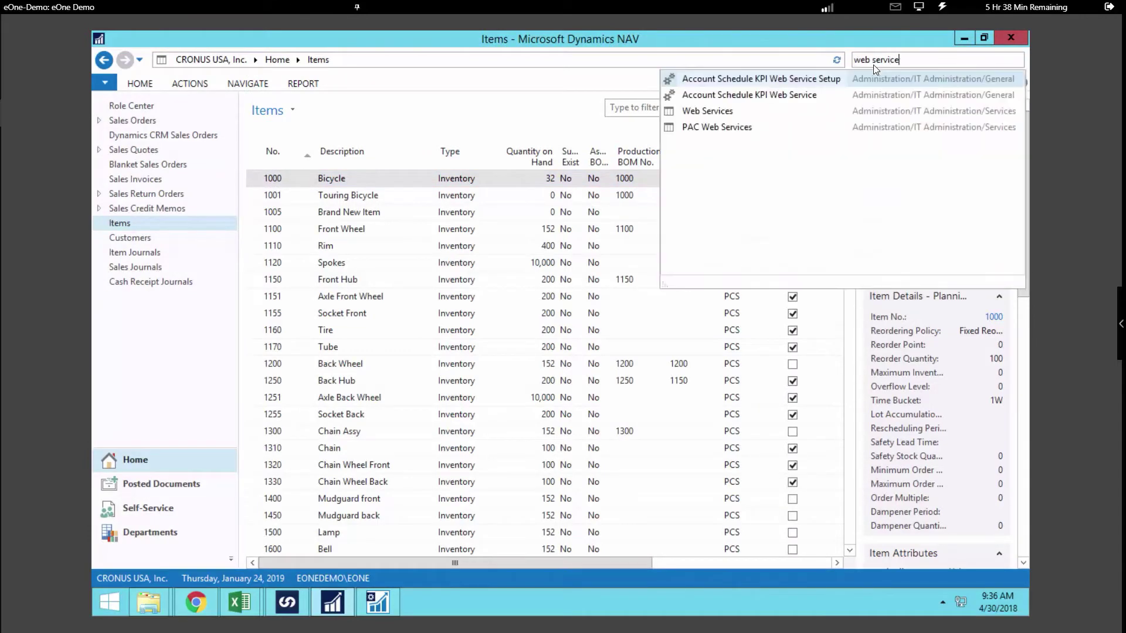
key(Down)
key(Down)
key(Return)
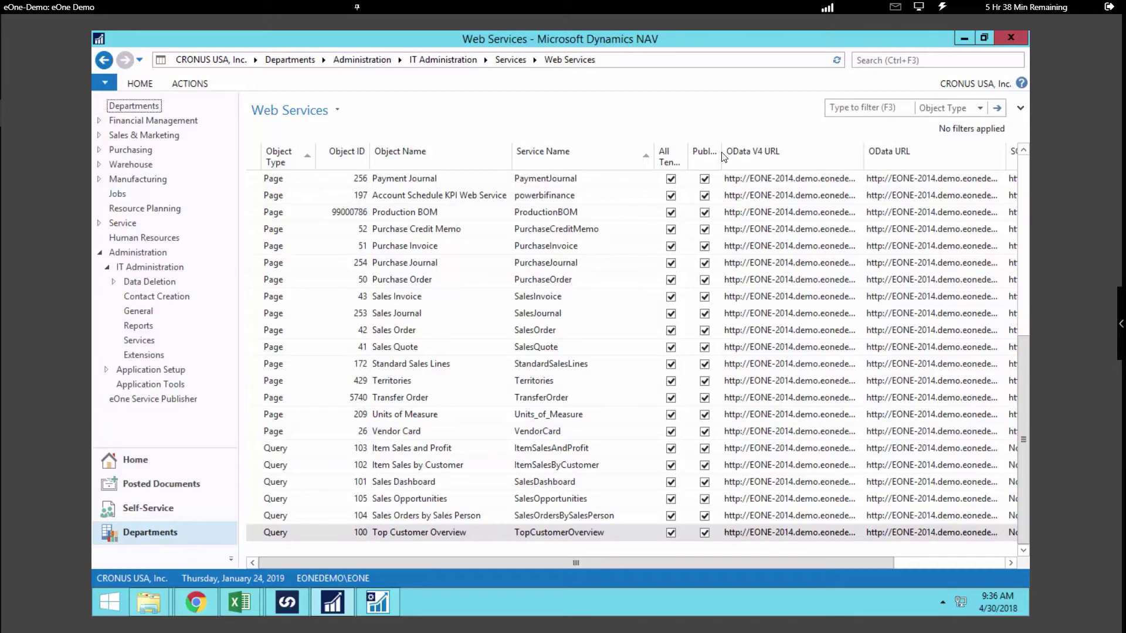
drag(724, 156, 733, 157)
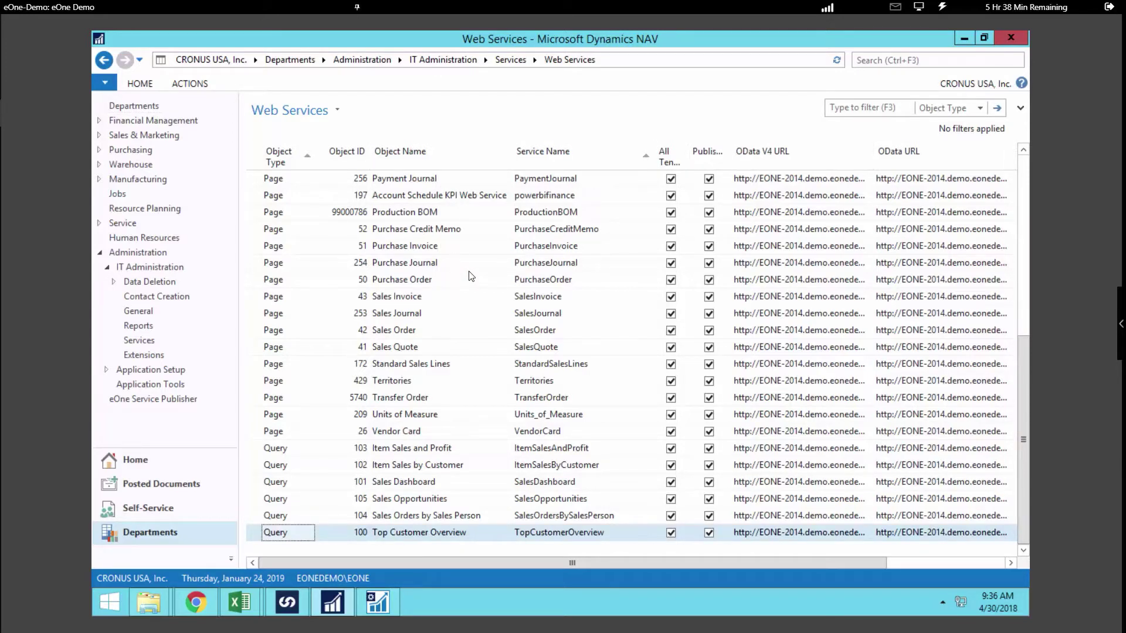
scroll(388, 373, up, 6)
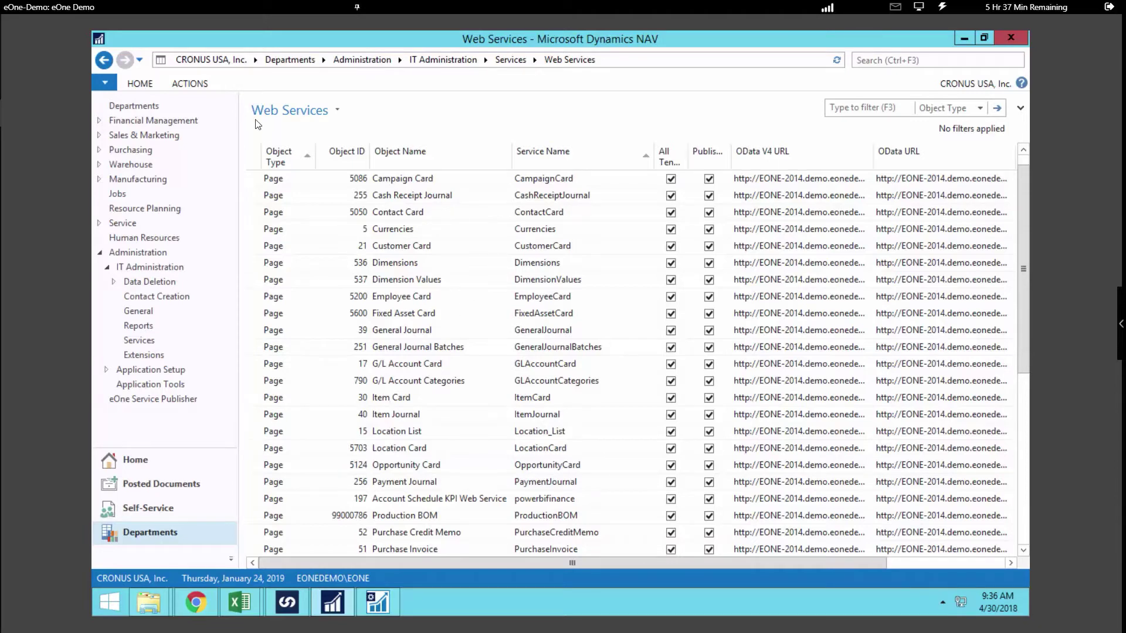
Add a new web service entry with object type Page and object ID 30
click(141, 85)
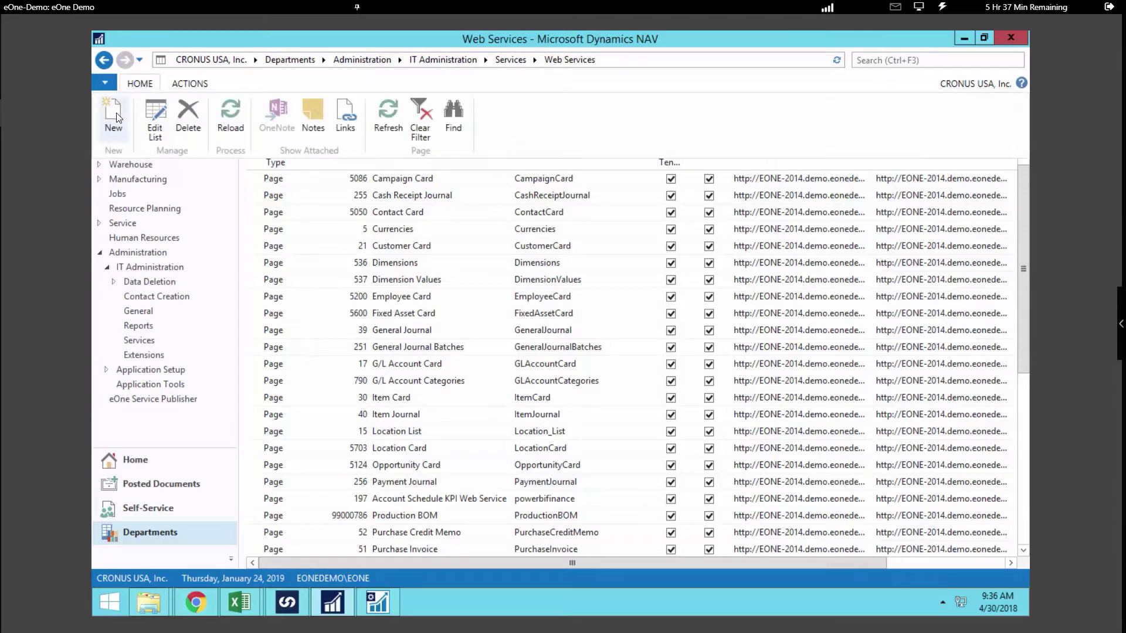
click(116, 114)
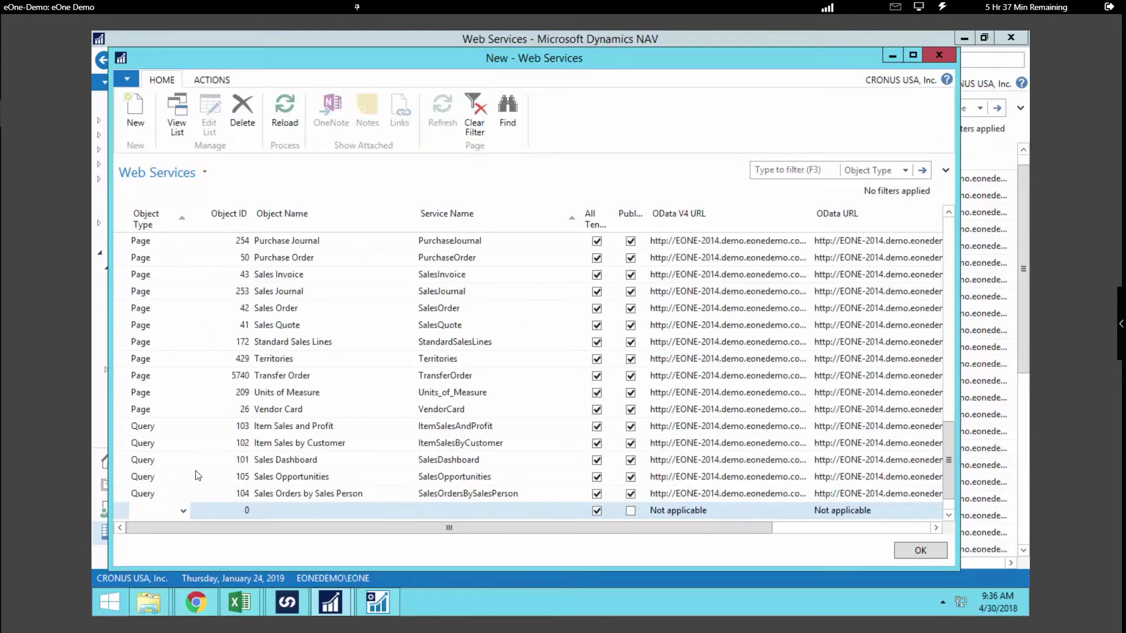
click(186, 512)
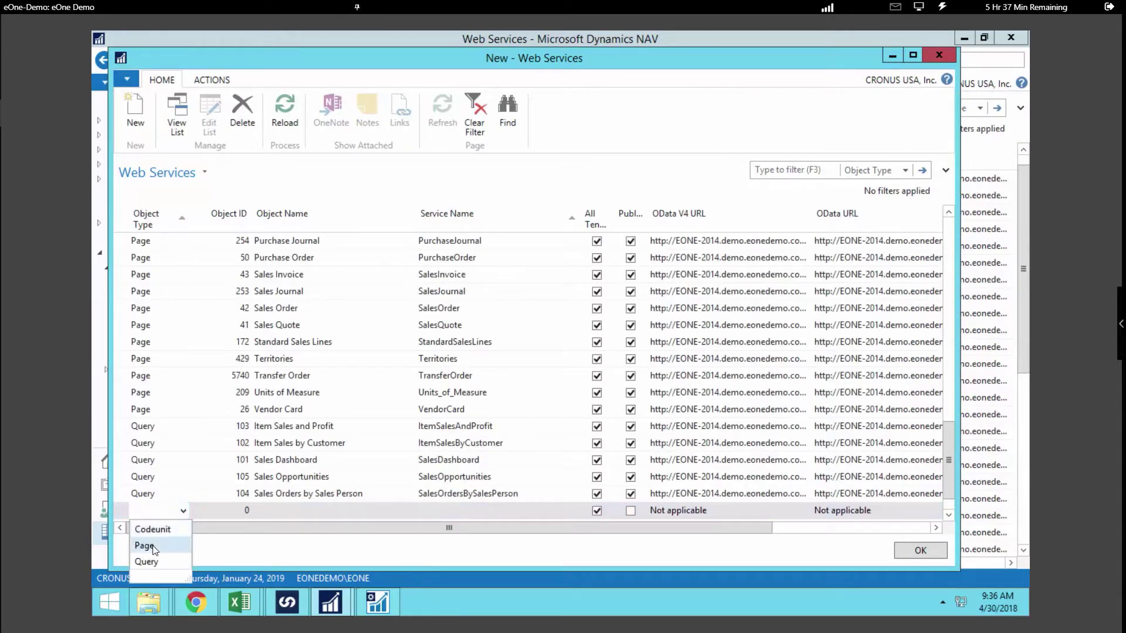
click(152, 543)
click(237, 509)
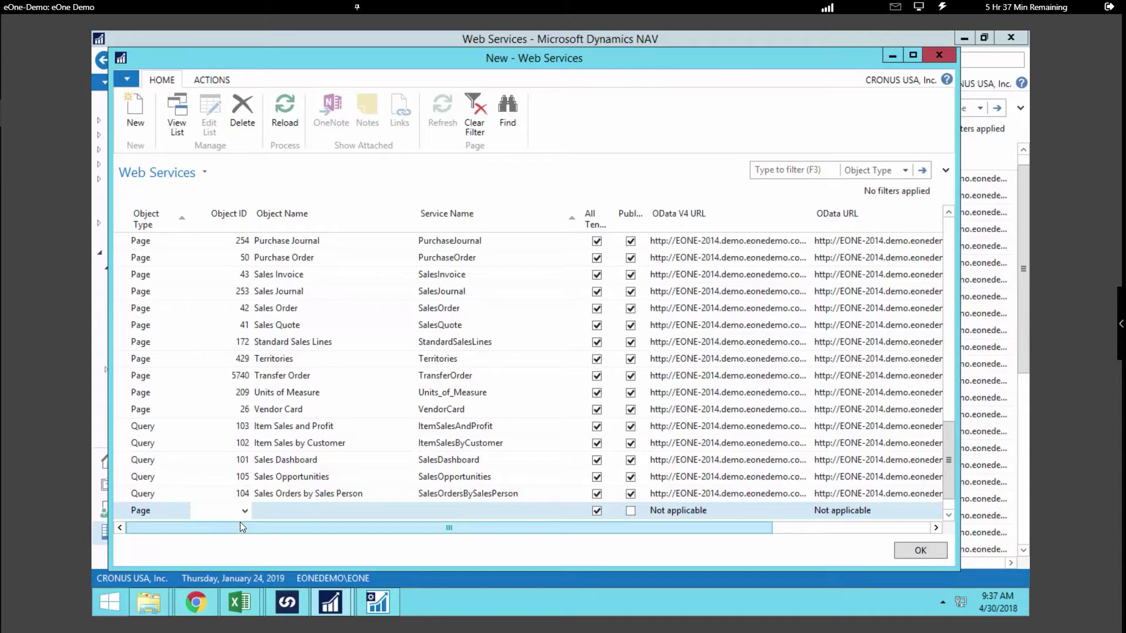
key(Tab)
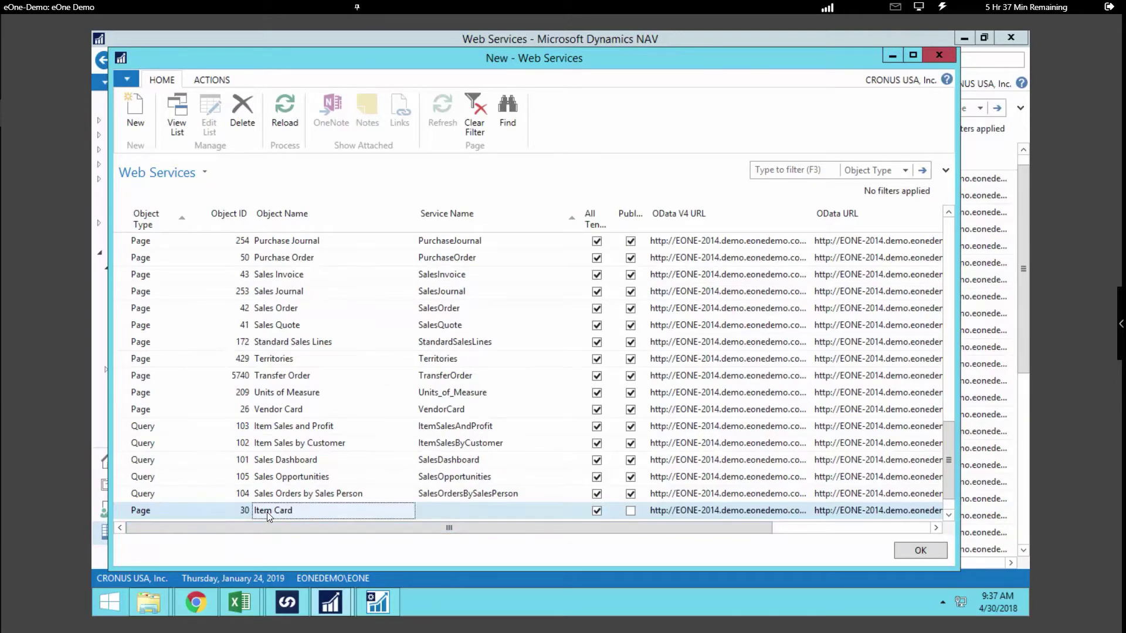
Name the new Item Card service DemoItemCard, publish it and check the Web Services list
click(444, 513)
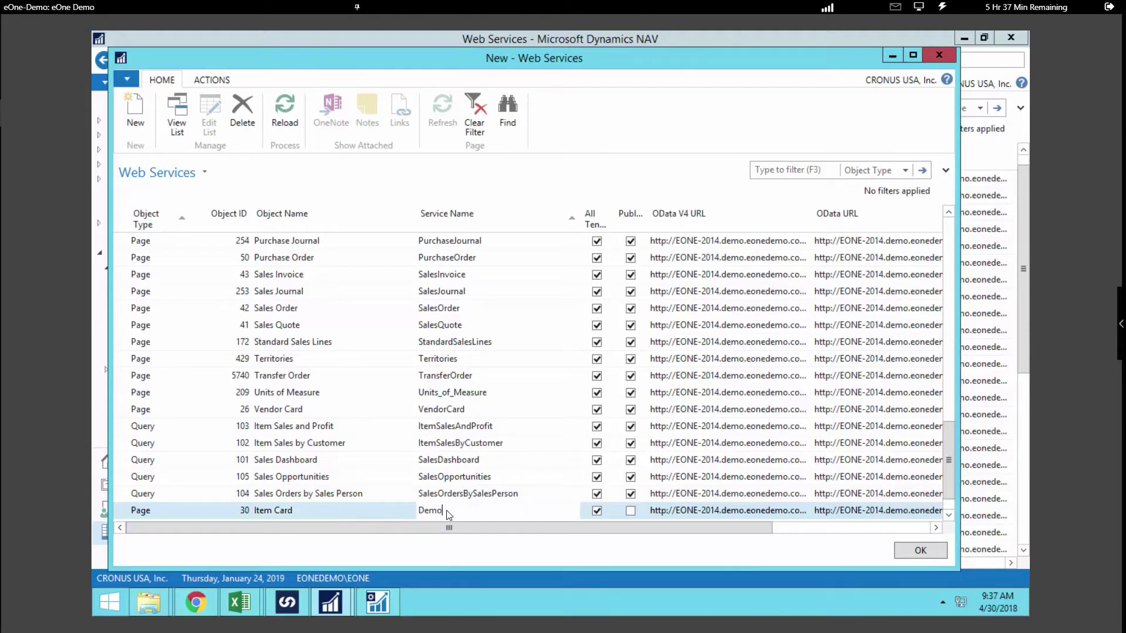
text(DemoItemCard)
key(Tab)
click(630, 512)
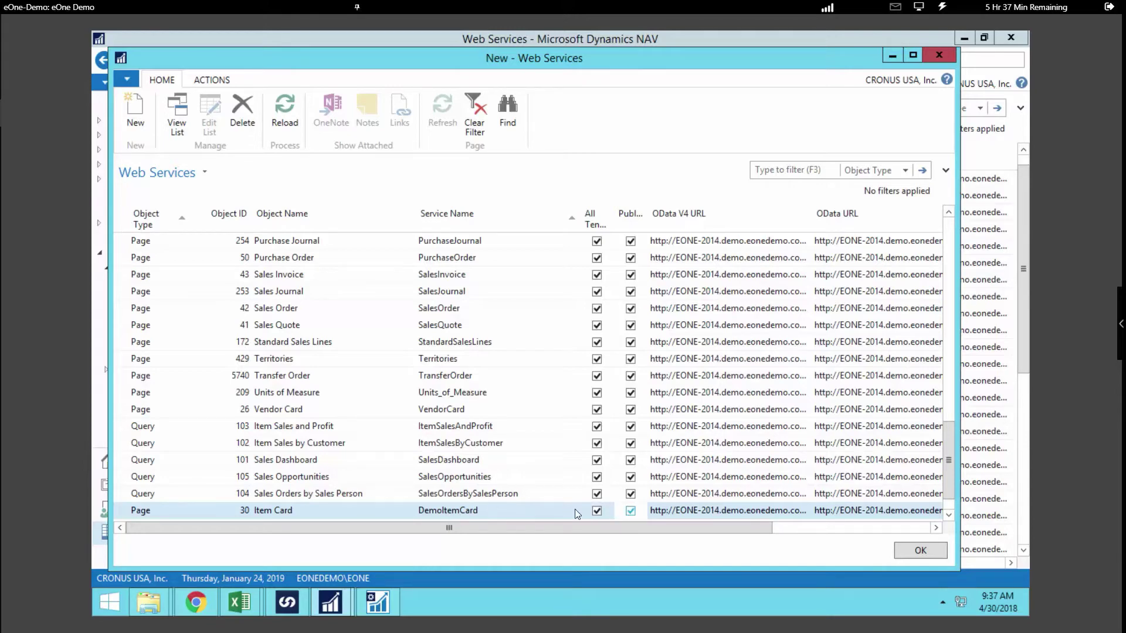
click(911, 554)
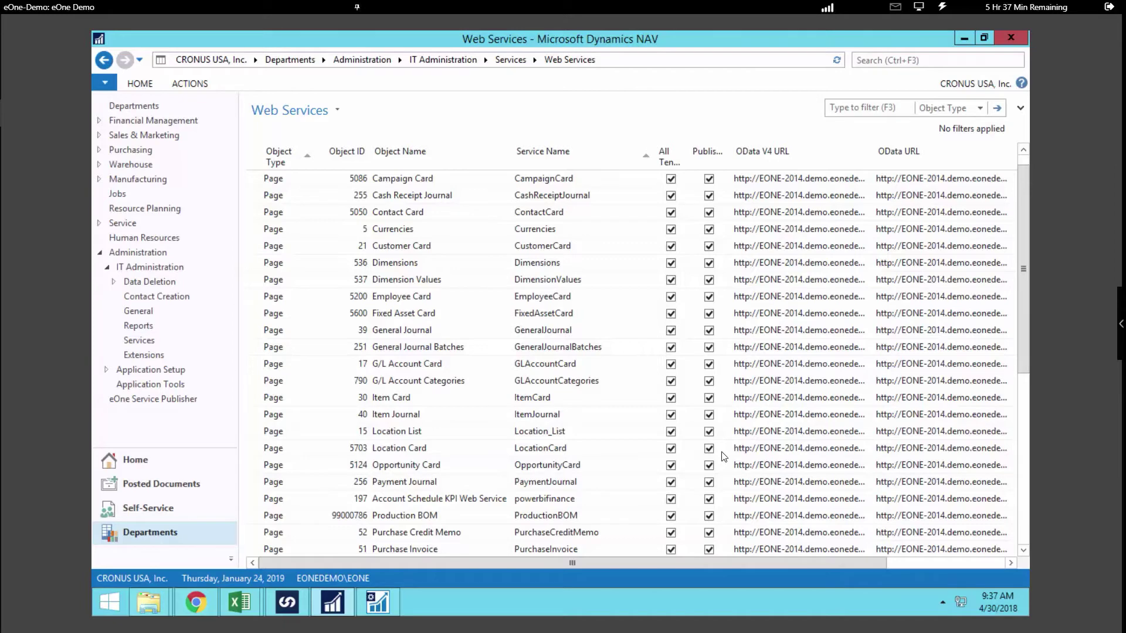
scroll(722, 454, down, 2)
scroll(723, 453, down, 4)
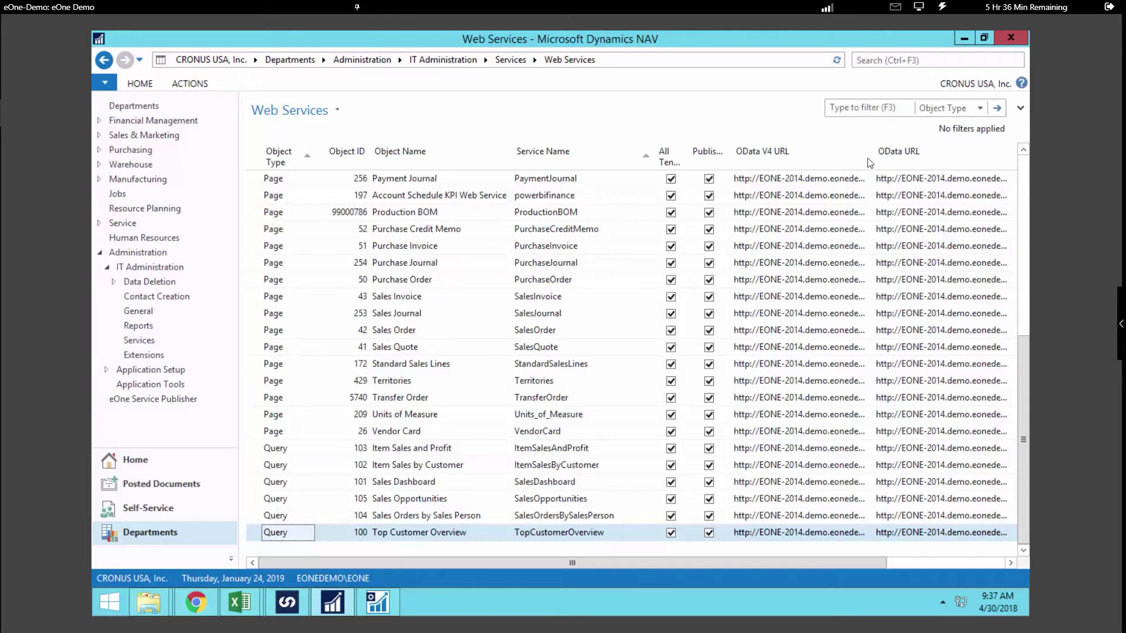
Search for "service pub" and open the eOne Service Publisher
click(874, 62)
text(service)
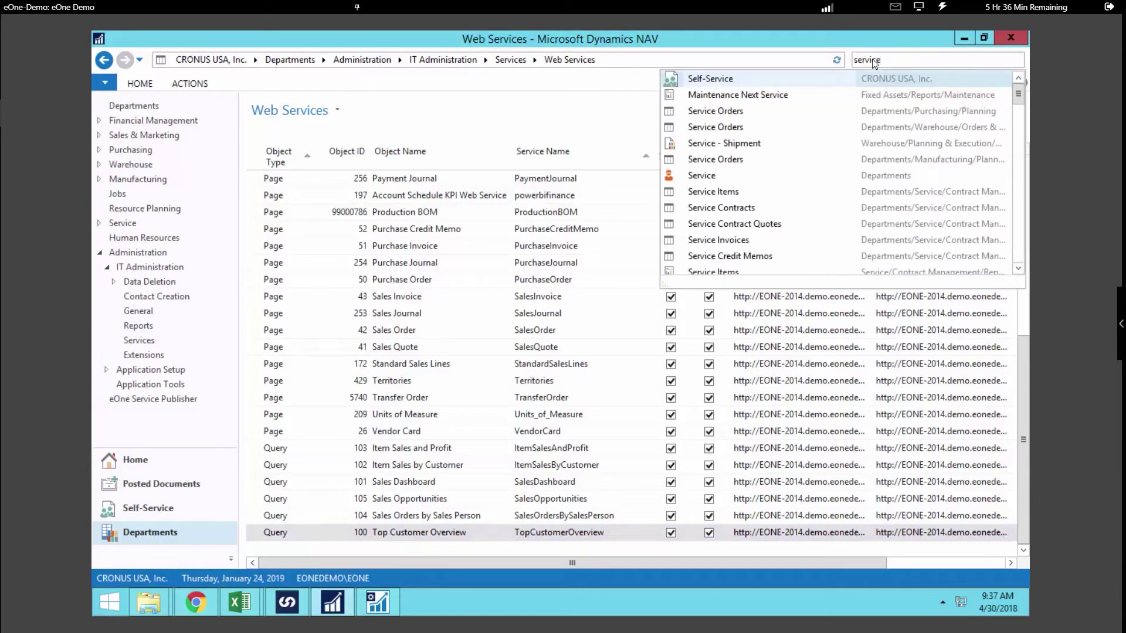
text( pub)
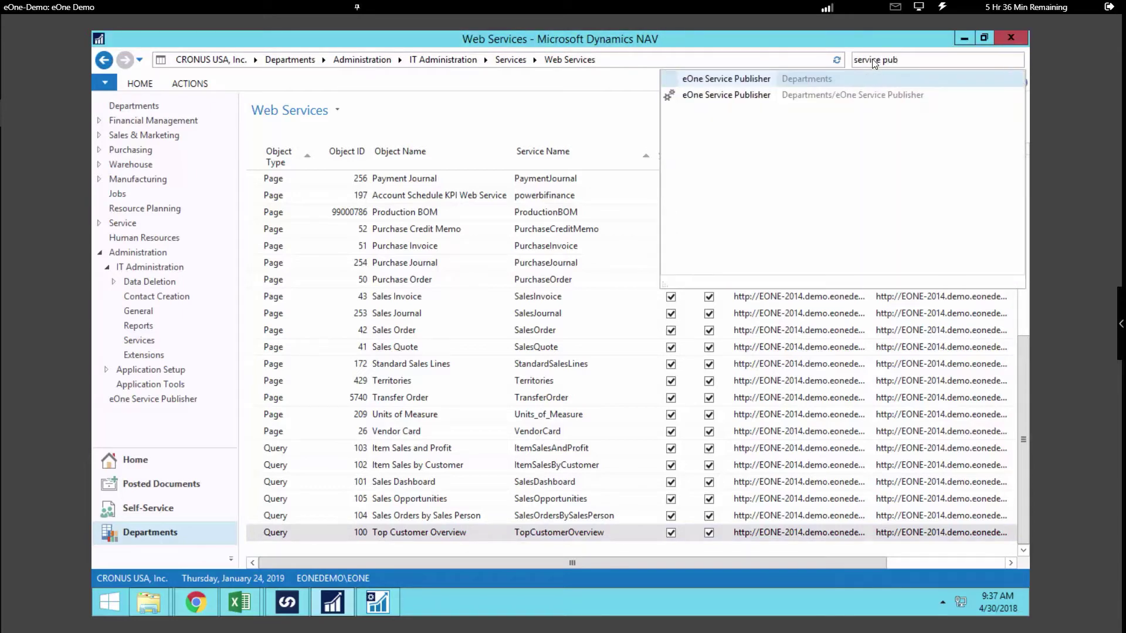
click(753, 81)
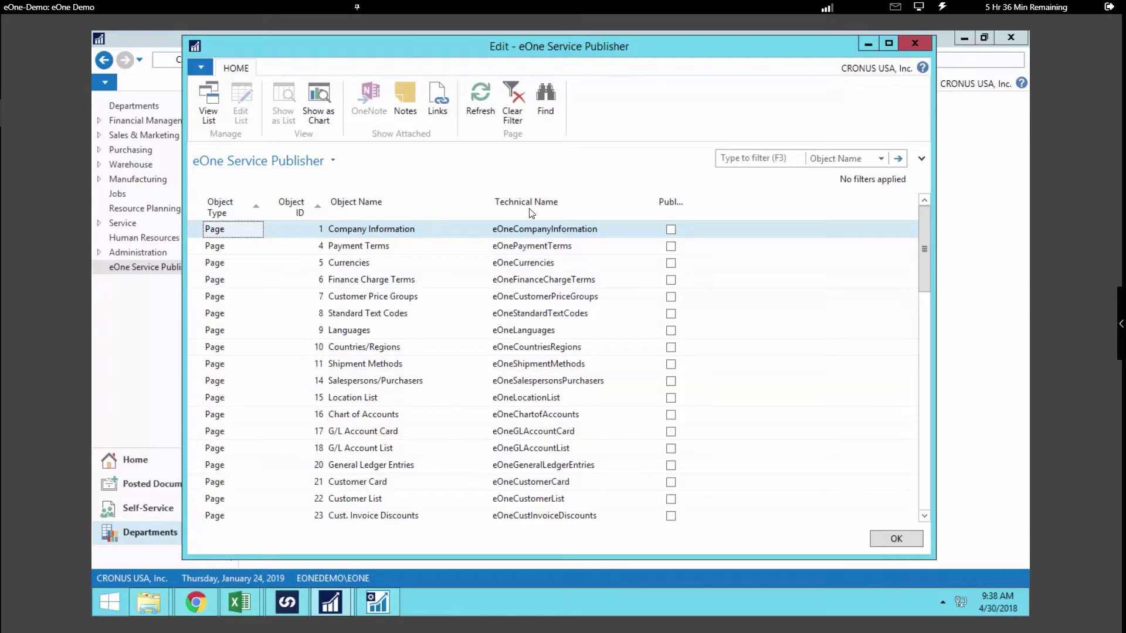
Widen the Published column and filter the eOne Service Publisher list by Object Name for "Item"
drag(691, 204, 710, 205)
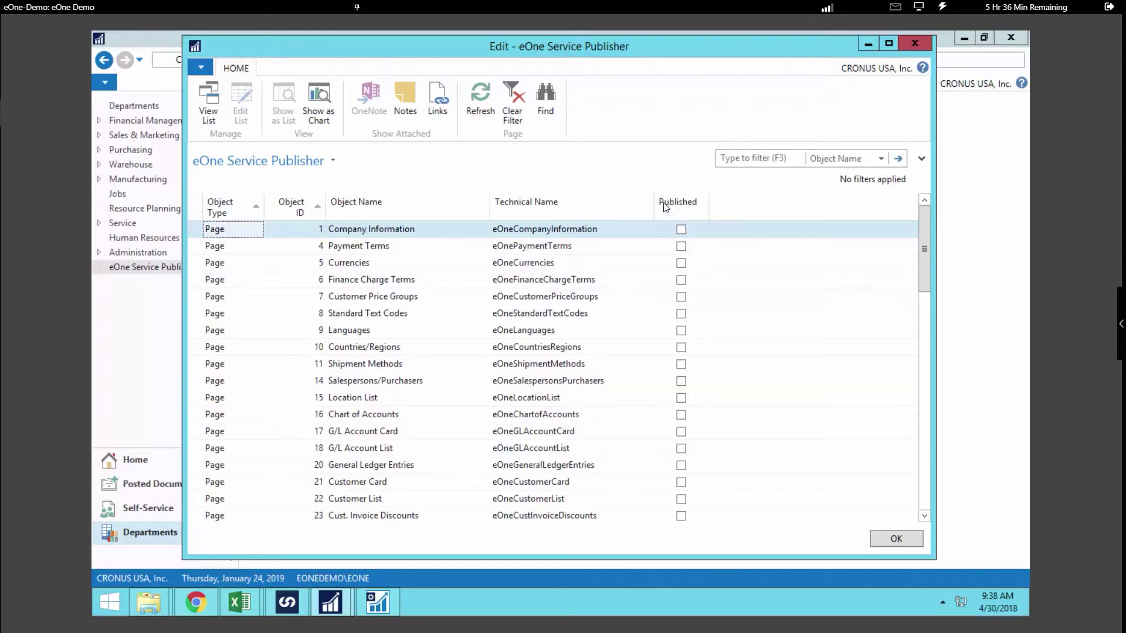
click(838, 158)
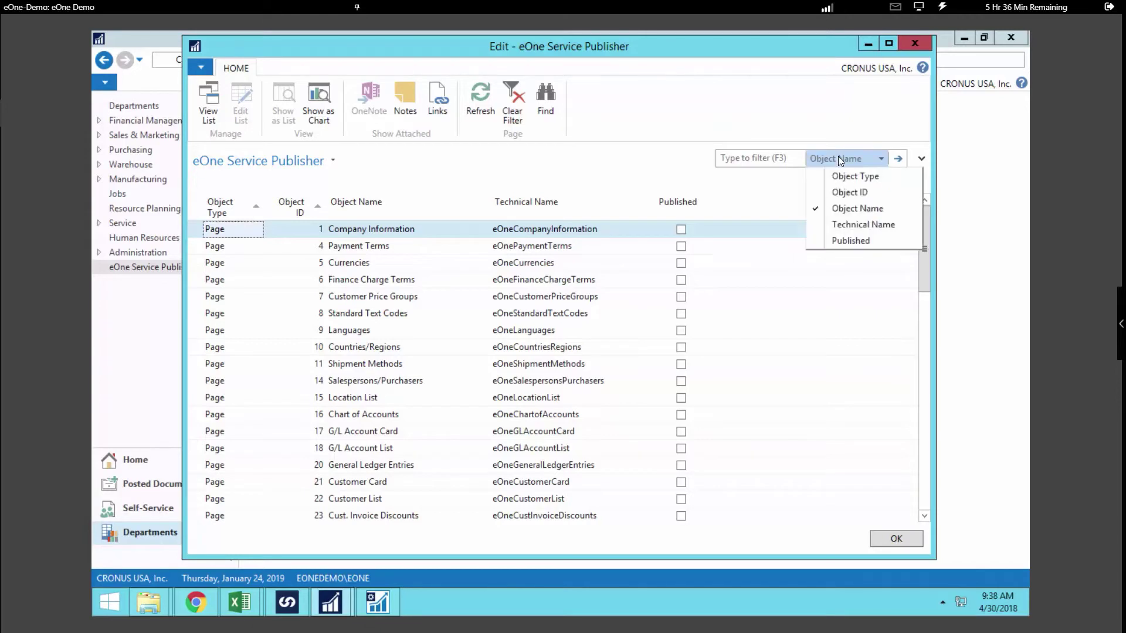
click(772, 156)
text(It)
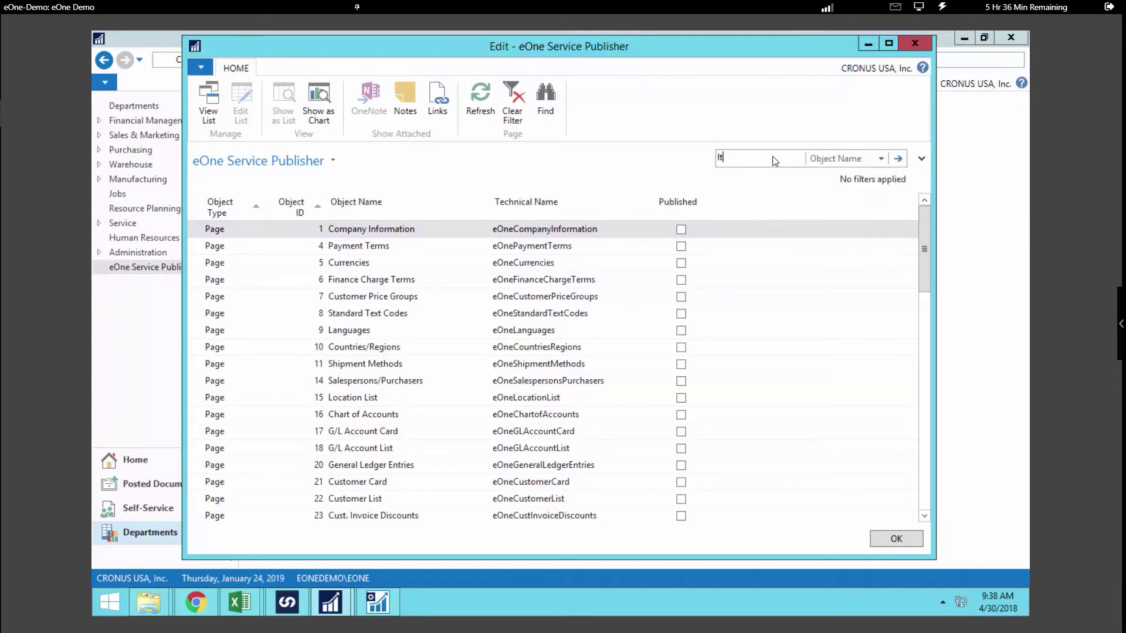
text(em)
click(874, 157)
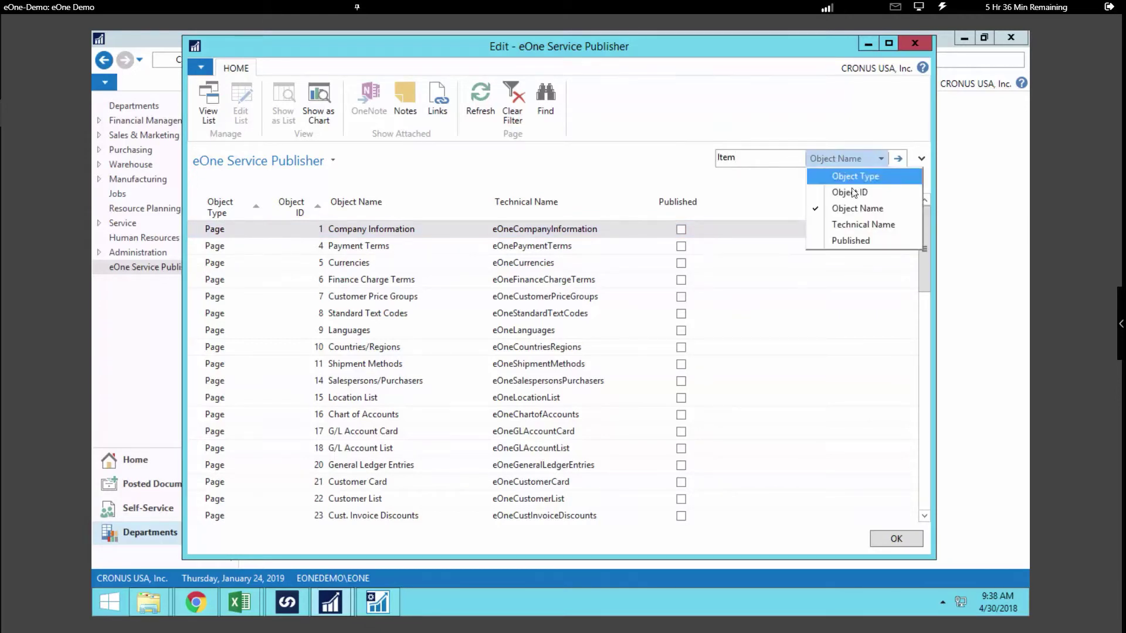
click(853, 209)
click(899, 159)
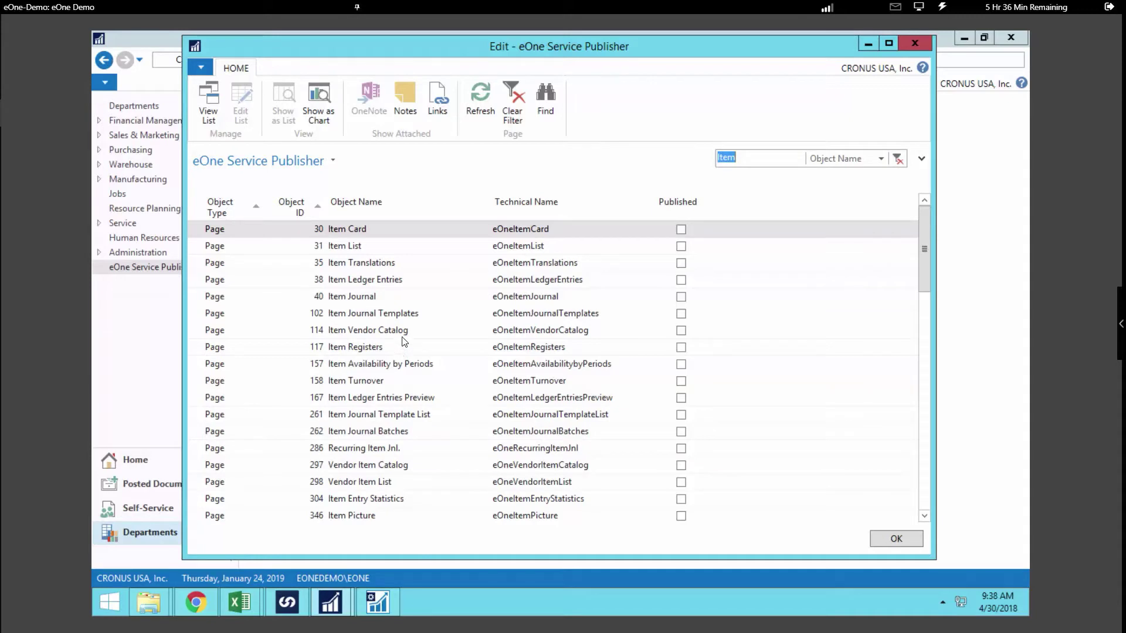
Publish the Item Card, Item Journal, Vendor Item Catalog and Items by Location pages, and close the eOne Service Publisher
click(674, 232)
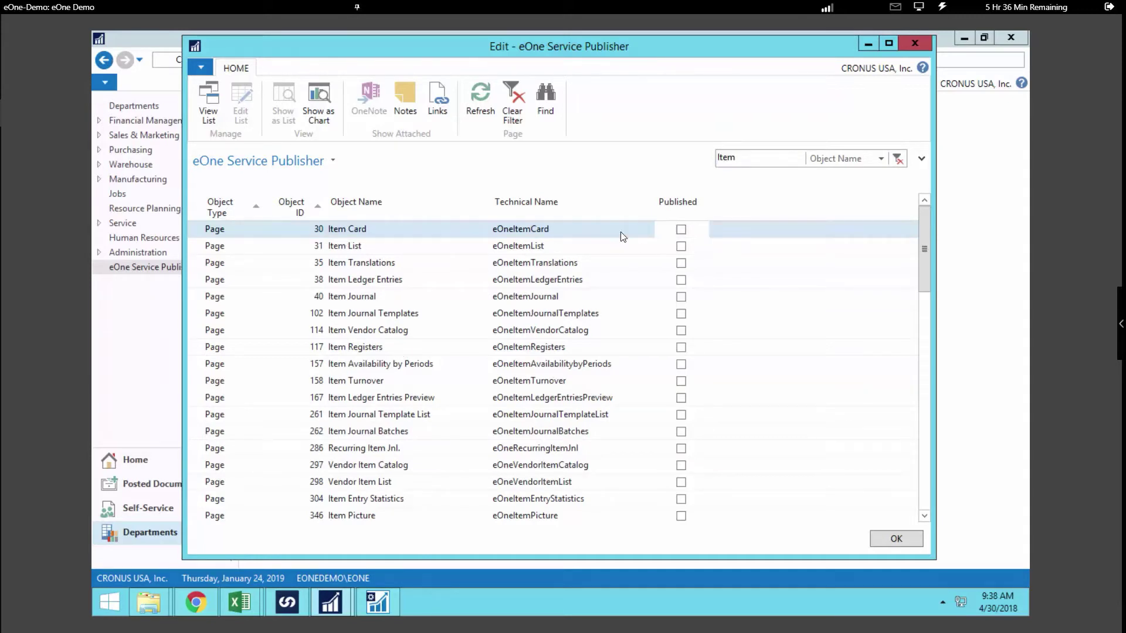
key(space)
click(681, 298)
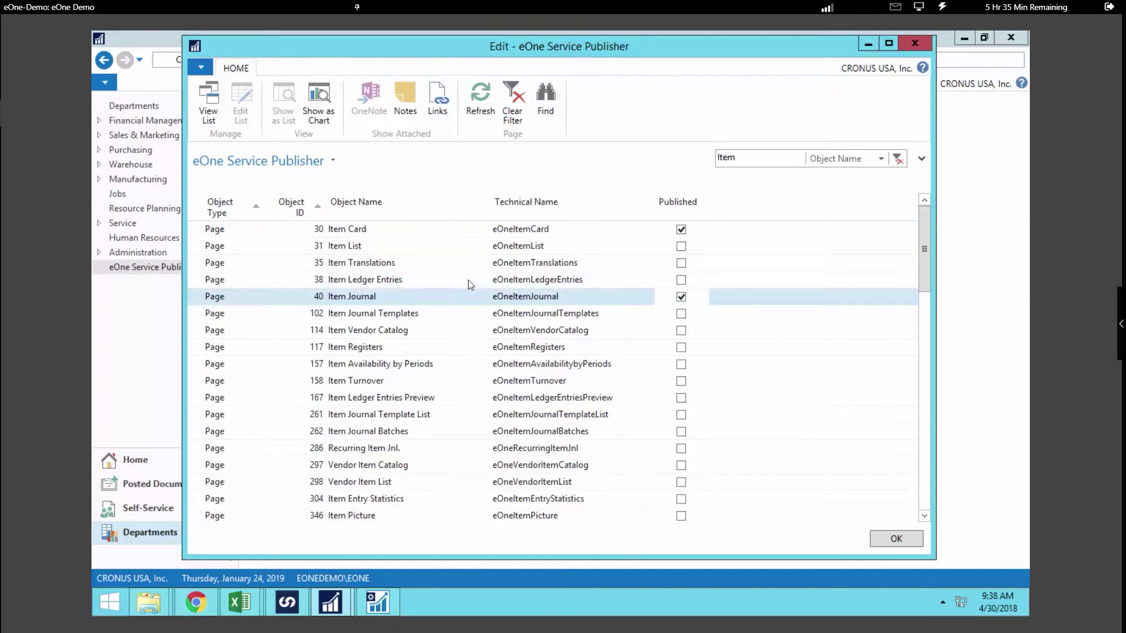
scroll(512, 391, down, 4)
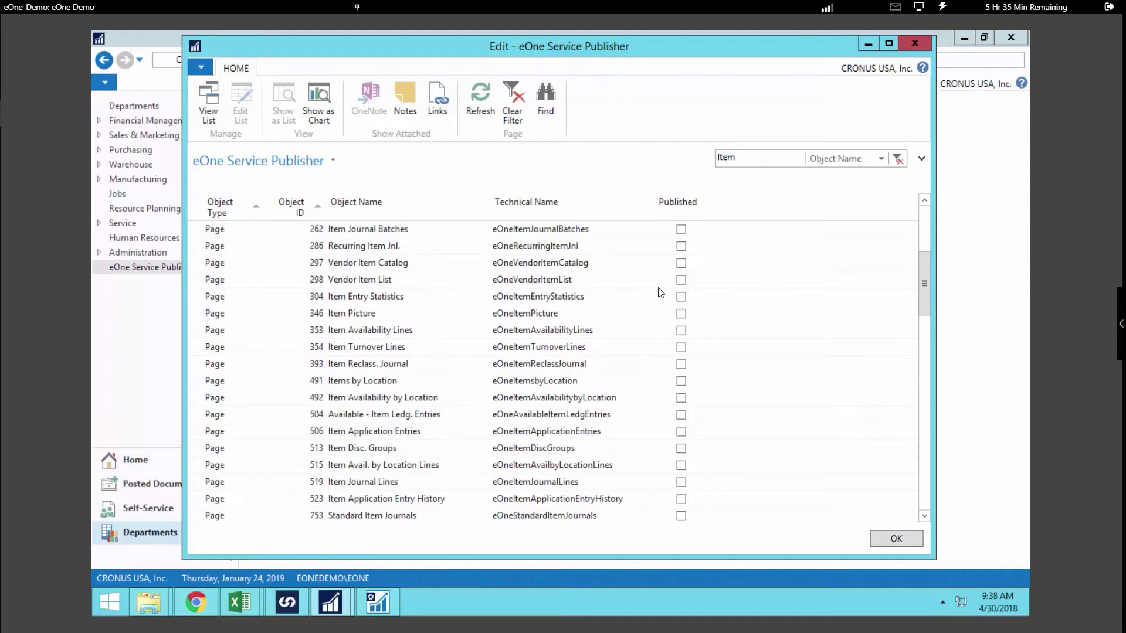
click(681, 263)
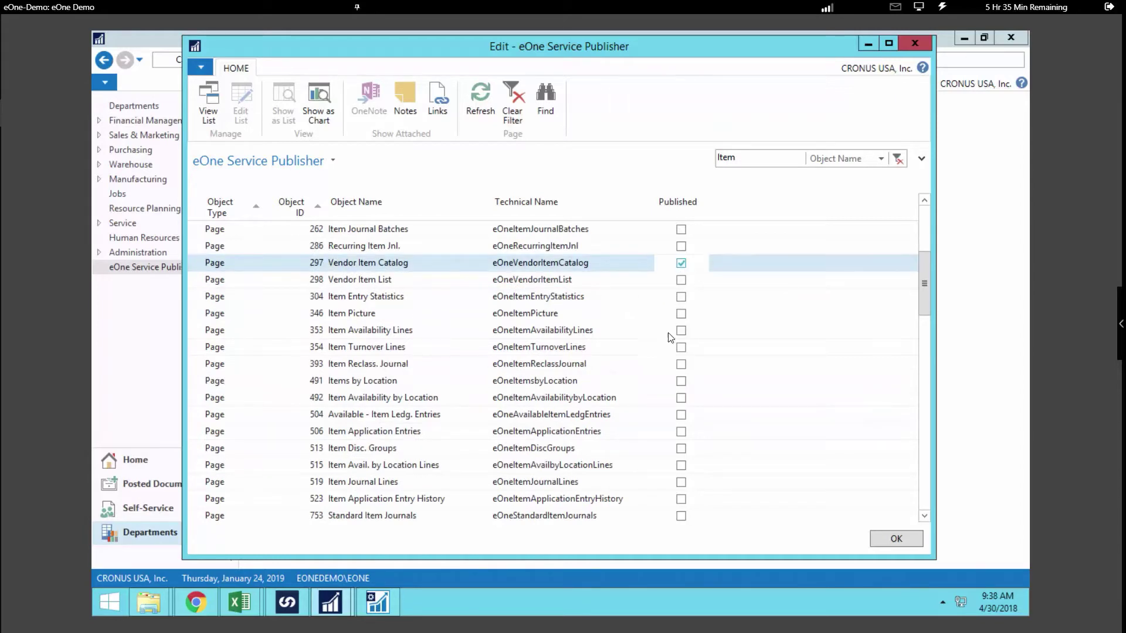
click(679, 381)
scroll(527, 364, up, 4)
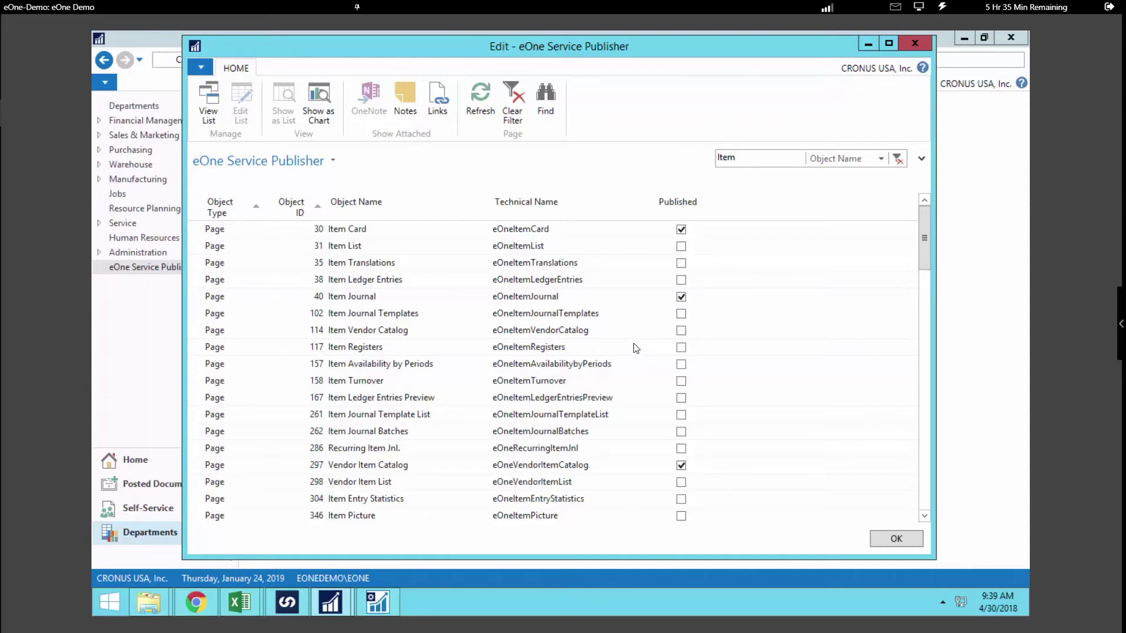
click(910, 544)
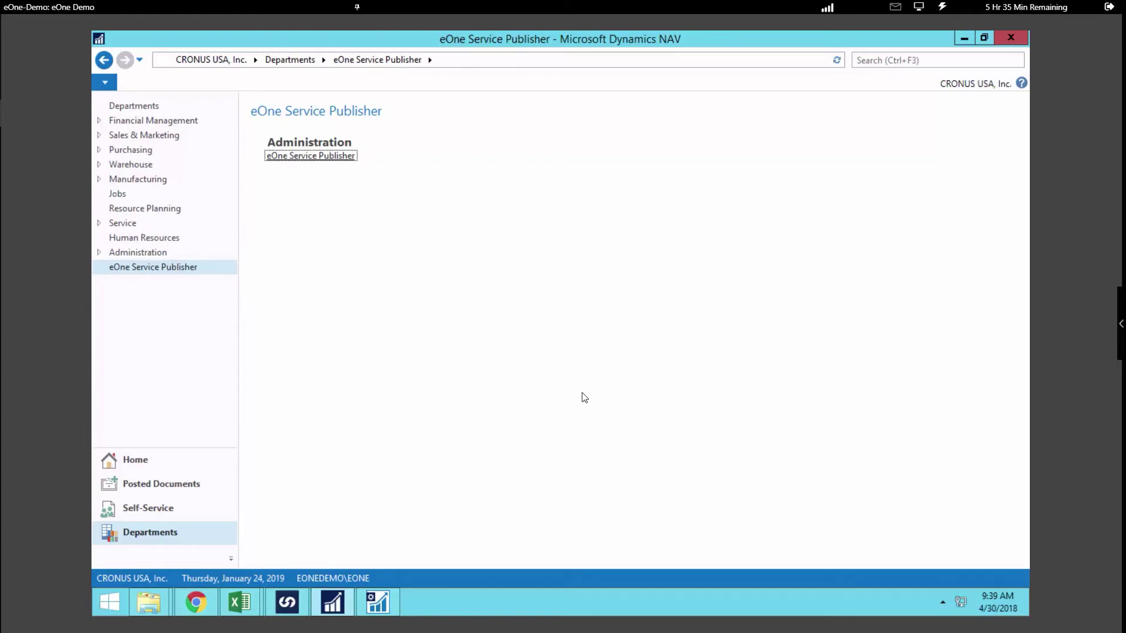
Switch to SmartConnect, open the Dynamics NAV/365 Financials Connector settings from the setup and examine the Service Url
click(294, 603)
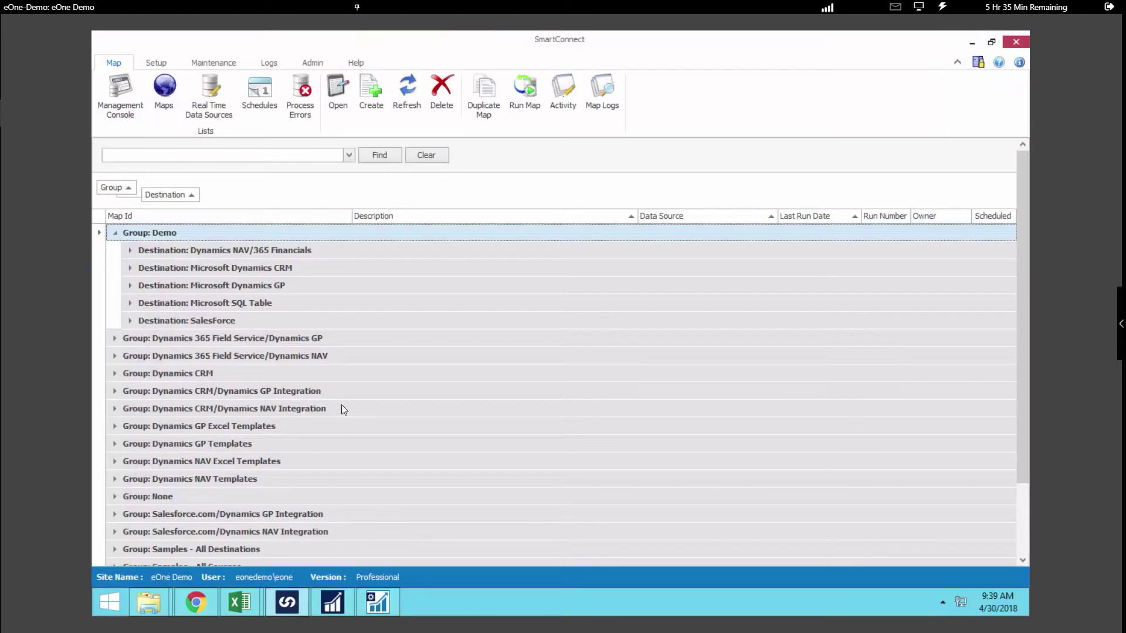
click(156, 62)
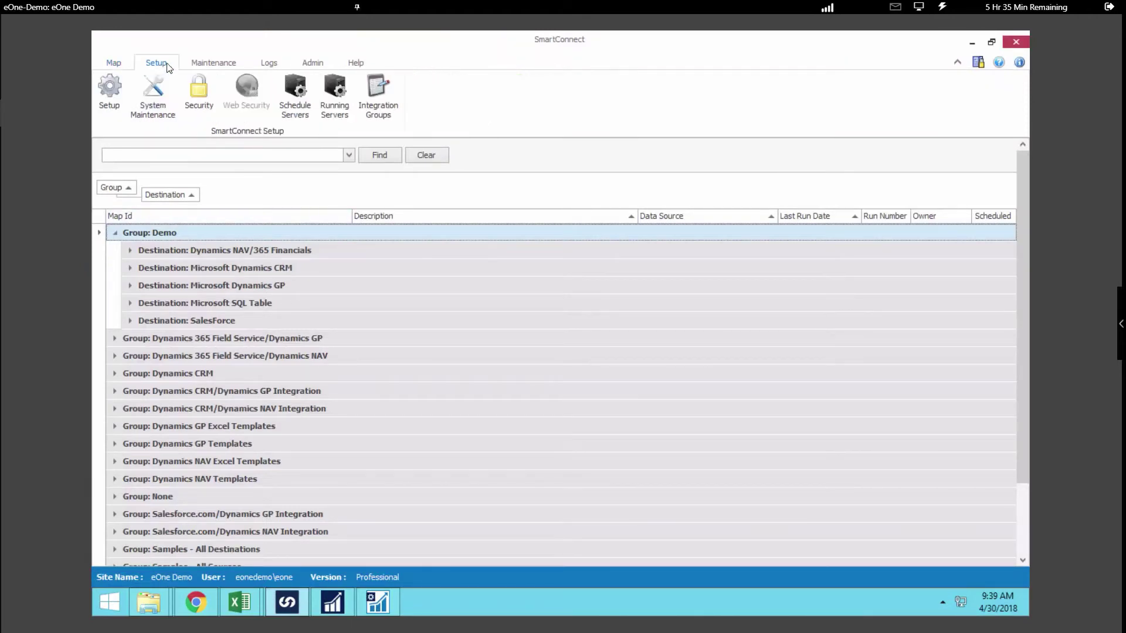
click(112, 93)
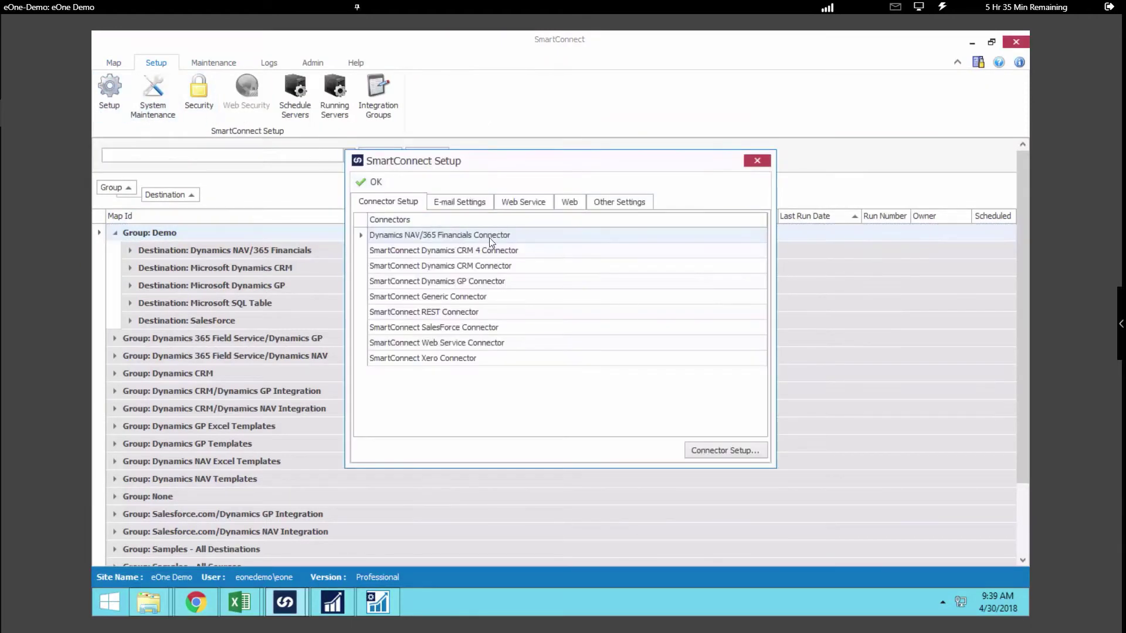
double_click(557, 238)
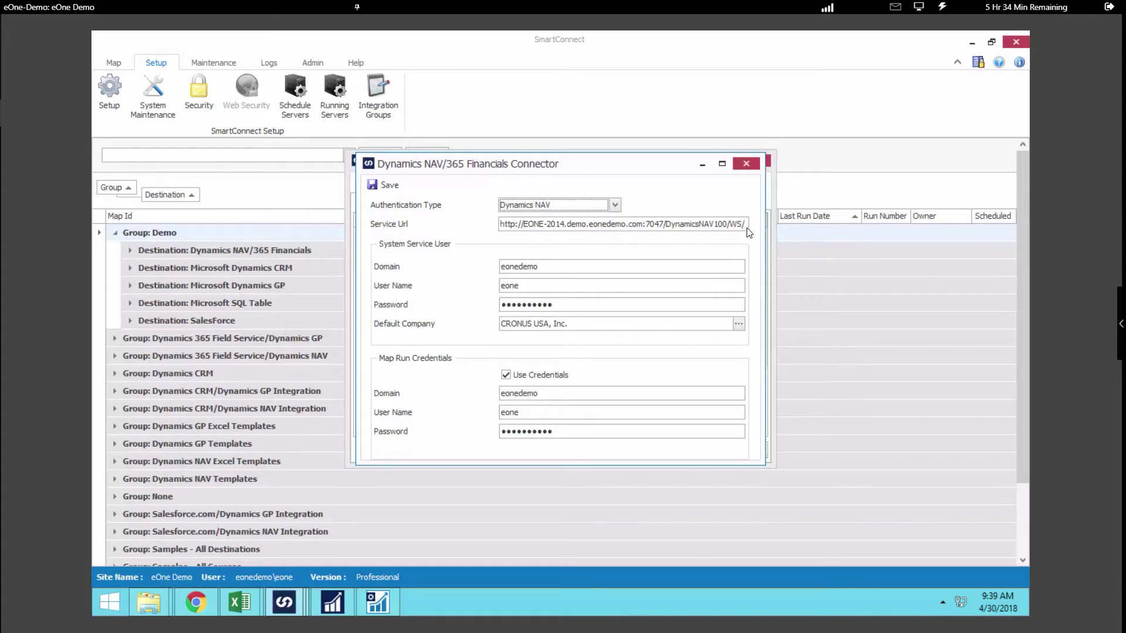
drag(748, 228, 484, 237)
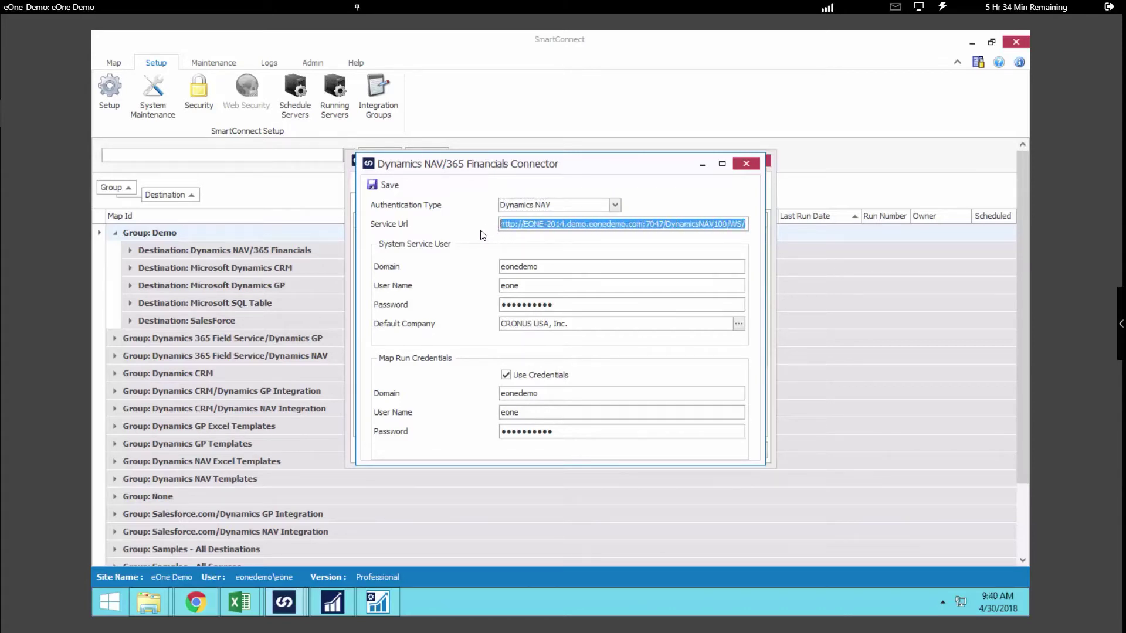
click(747, 228)
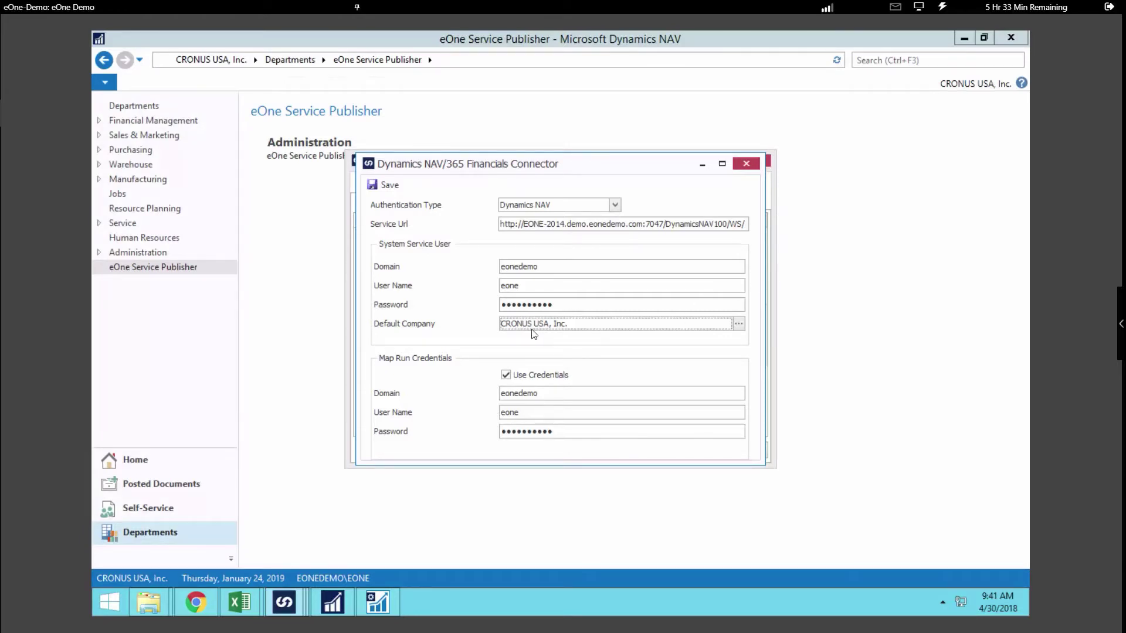
Choose CRONUS USA, Inc. as the connector's default company and save the connector settings
click(739, 324)
double_click(470, 273)
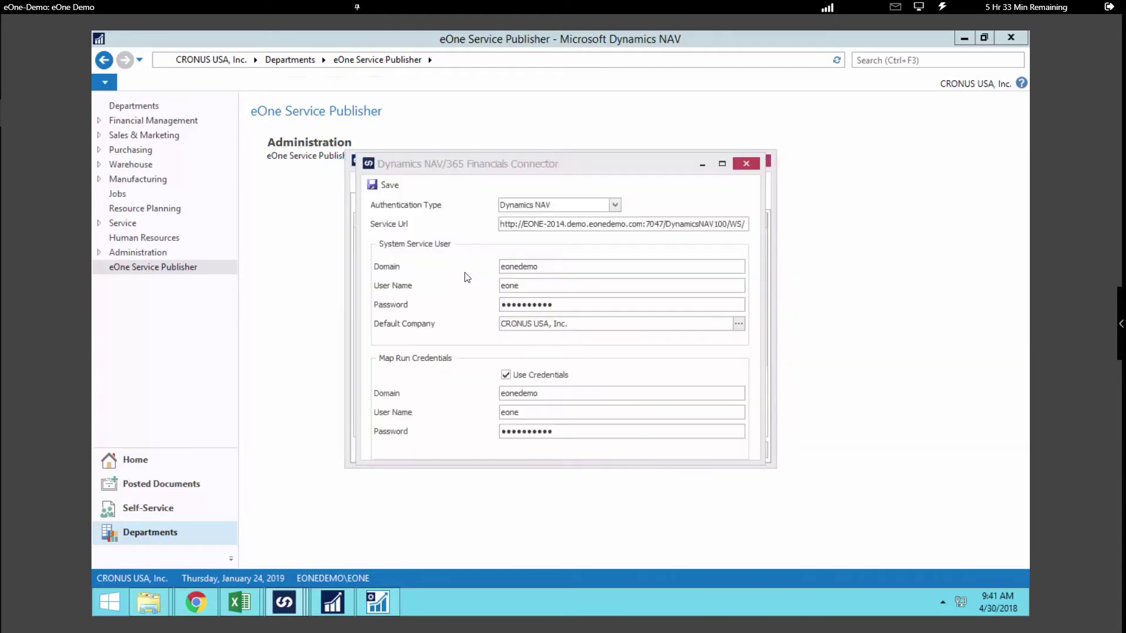
click(388, 185)
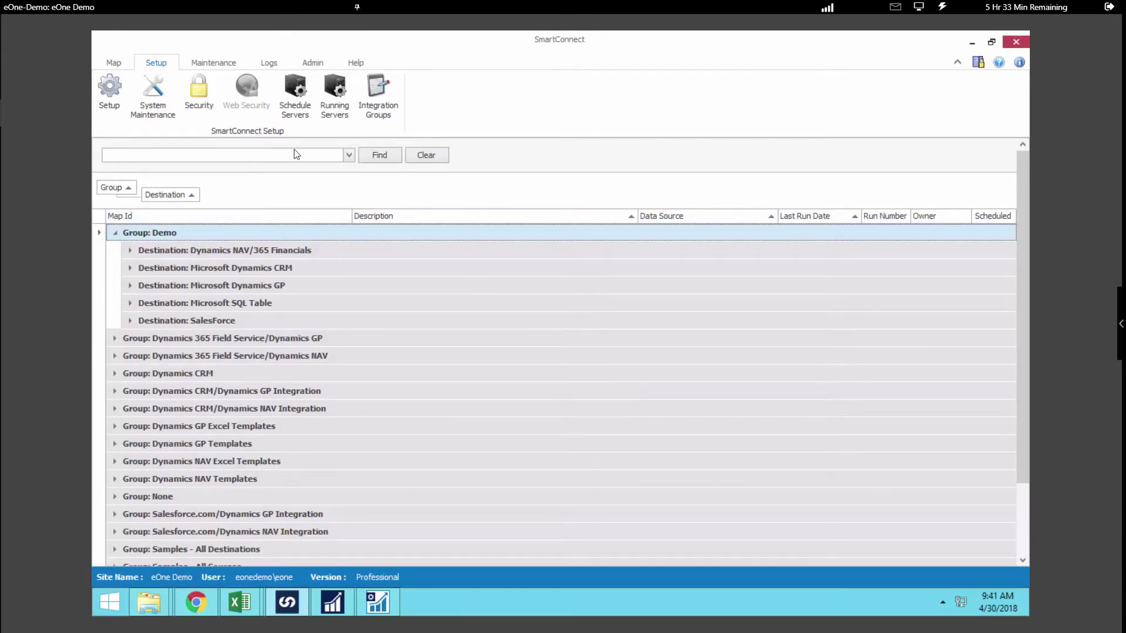
Create a new map with the ID TIPANDTRICKS and the description "Tips and Tricks"
click(114, 63)
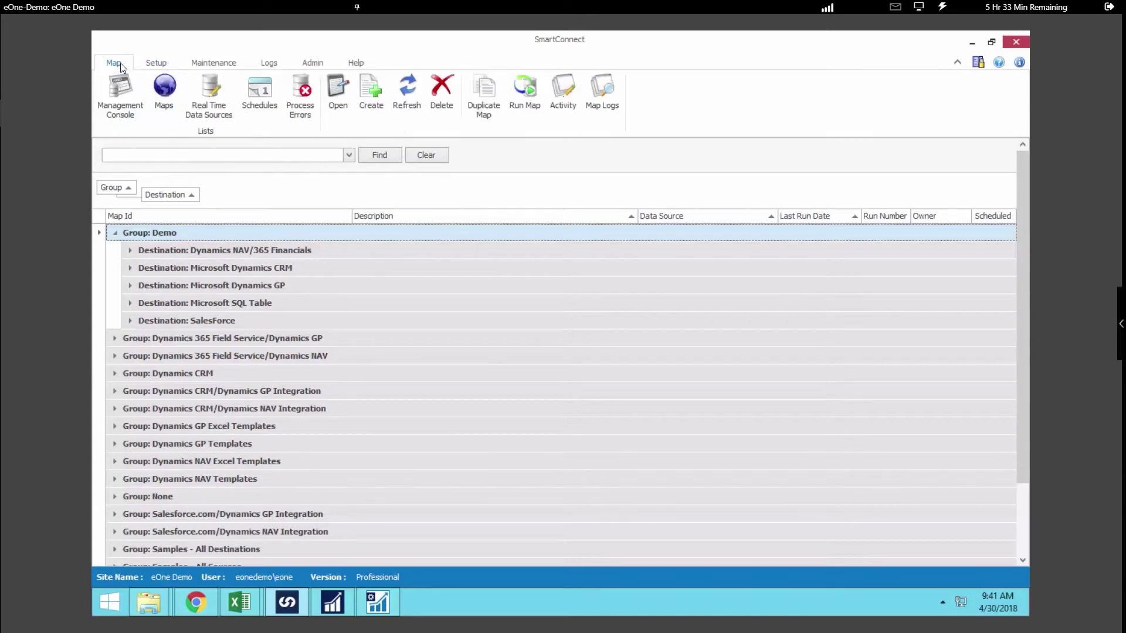
click(165, 91)
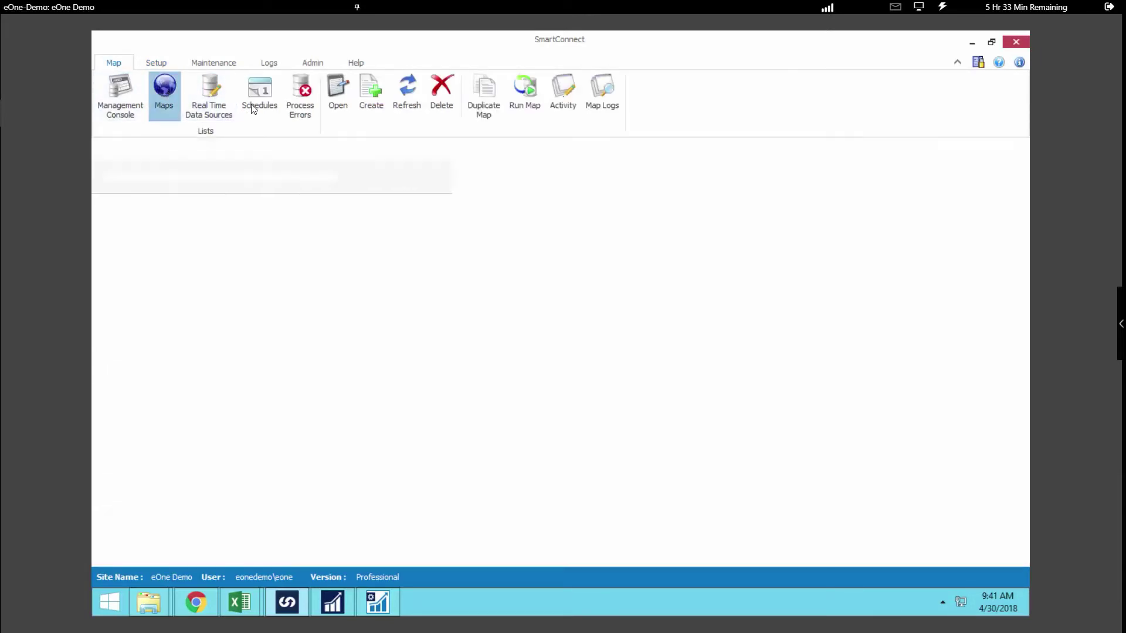
click(372, 86)
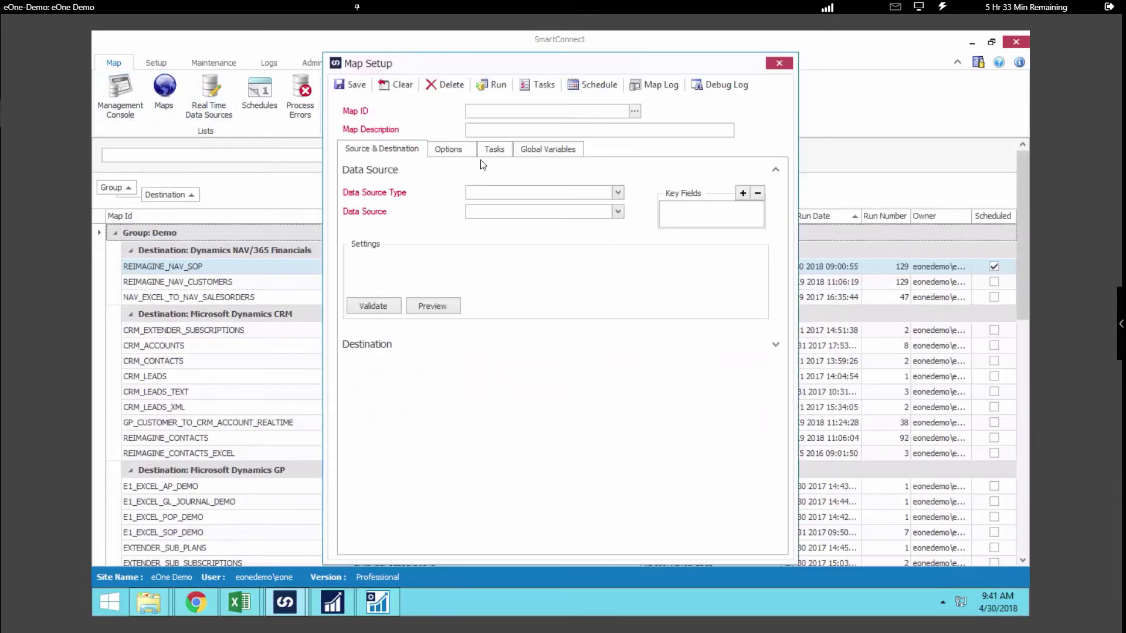
text(TIPANDTRICKS)
key(Tab)
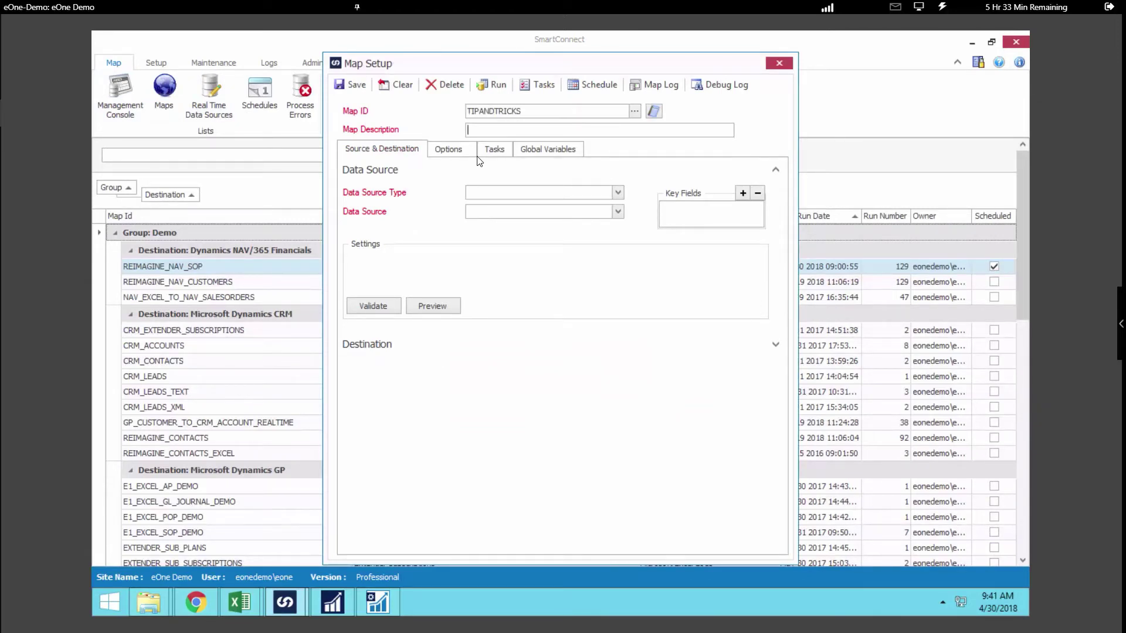
text(Tips and Tricks)
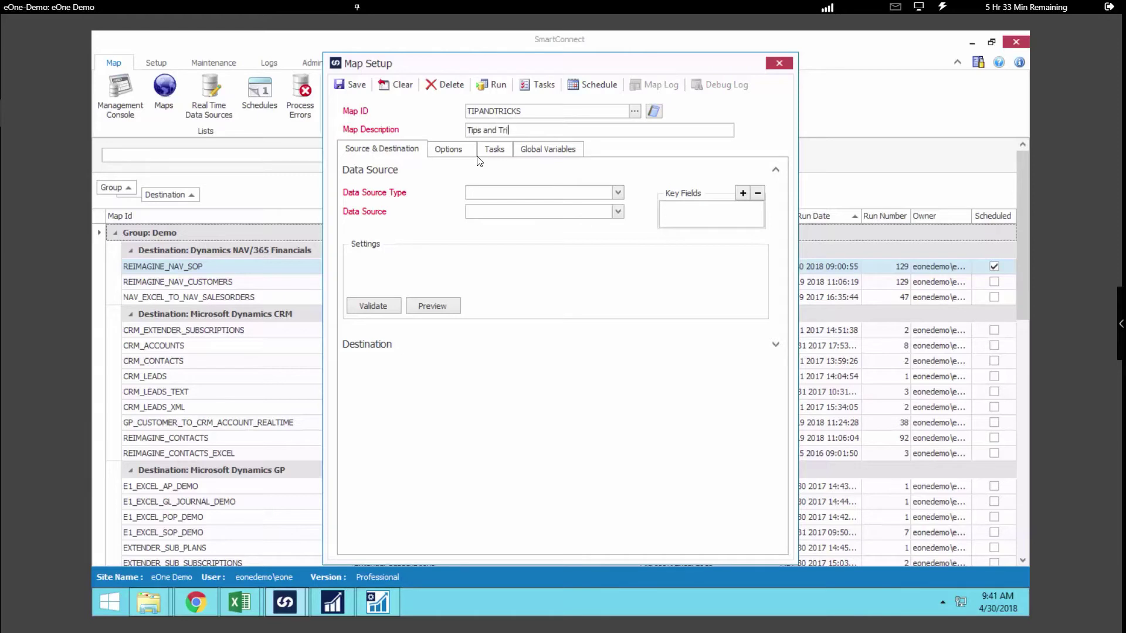
Set the map's data source type to Bulk Data Load and its data source to Dynamics NAV/365 Financials
click(503, 195)
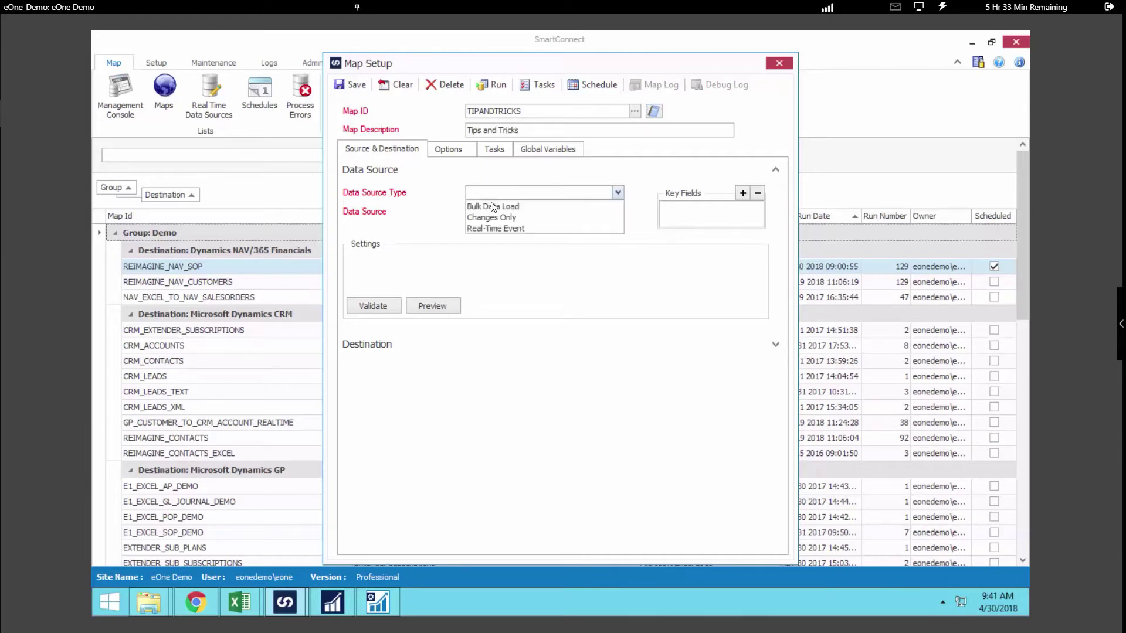
click(493, 203)
click(502, 214)
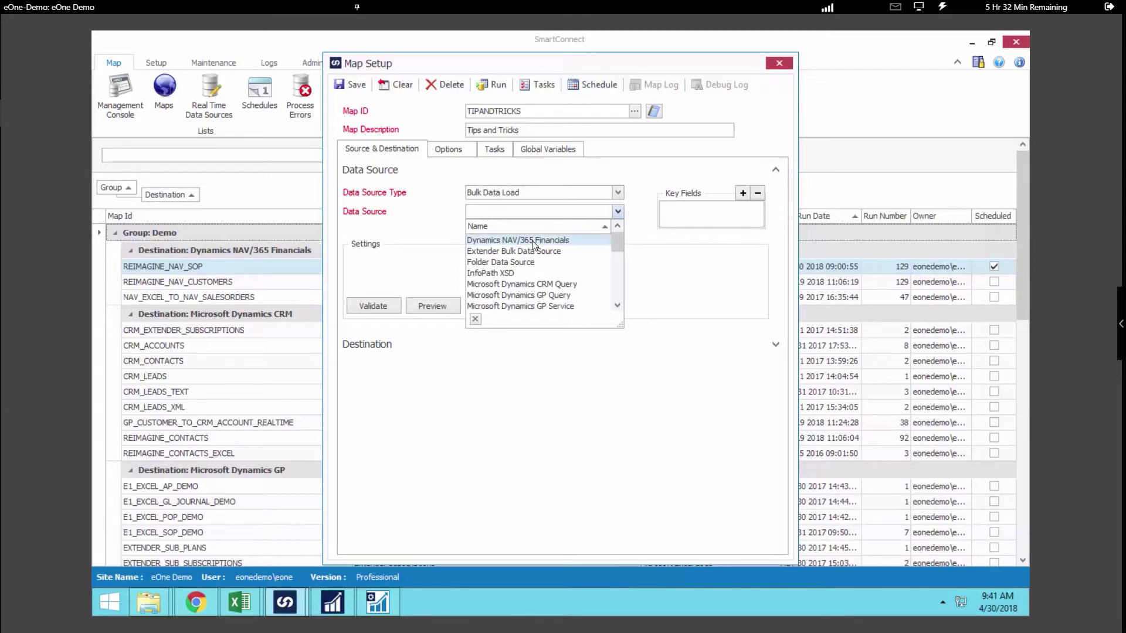
click(532, 240)
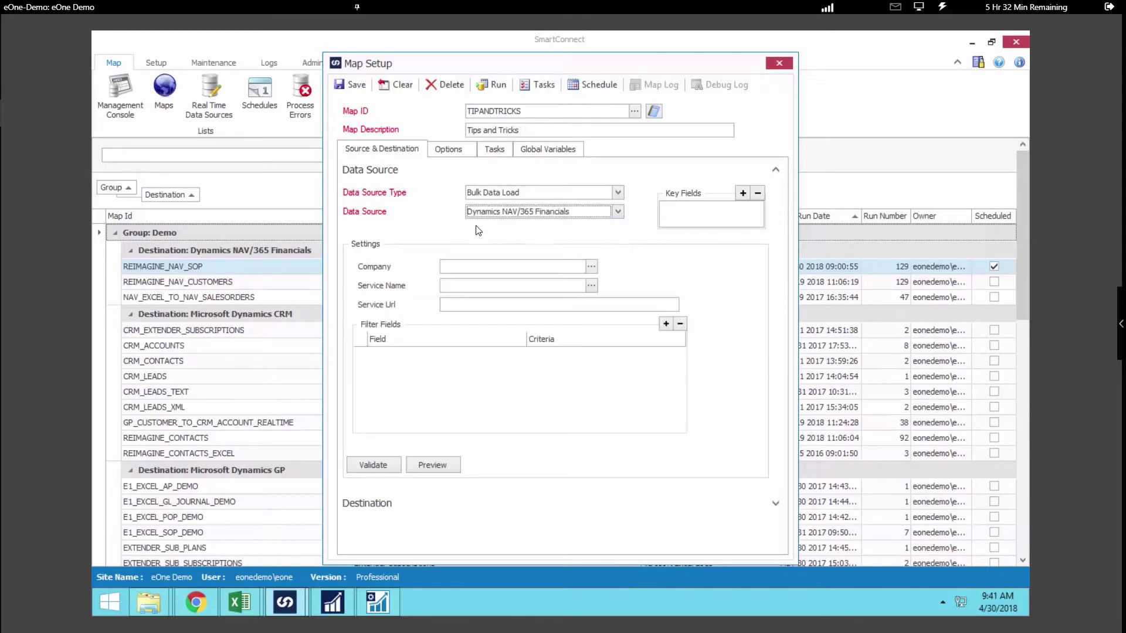
Set the data source's company to CRONUS USA, Inc., and search the services for "item" to select eOneItemCard
click(591, 266)
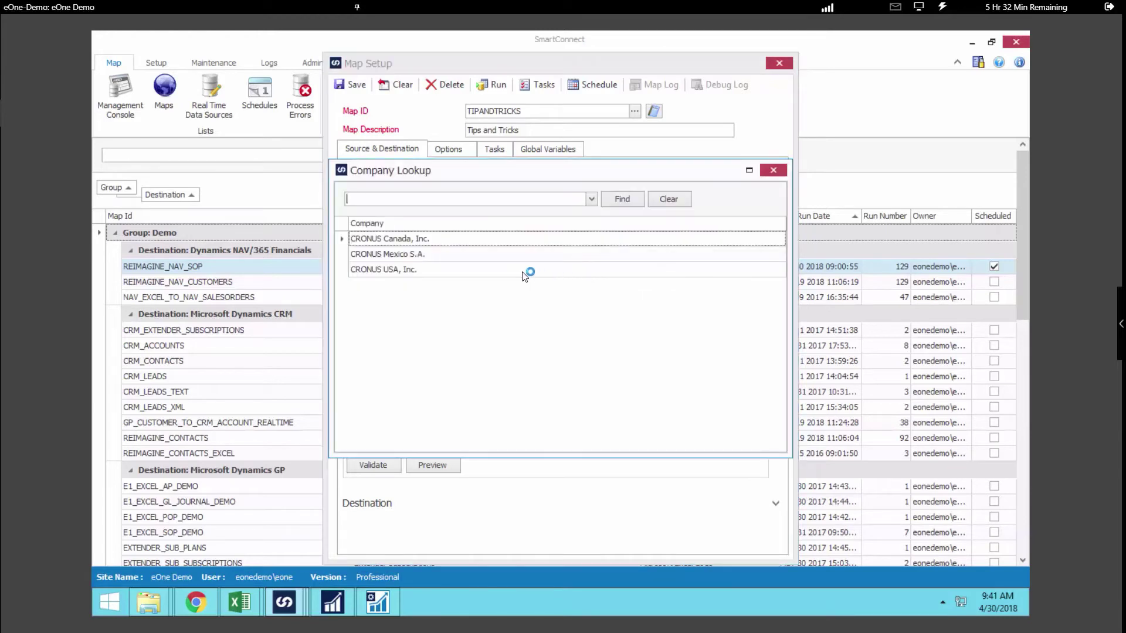
double_click(523, 270)
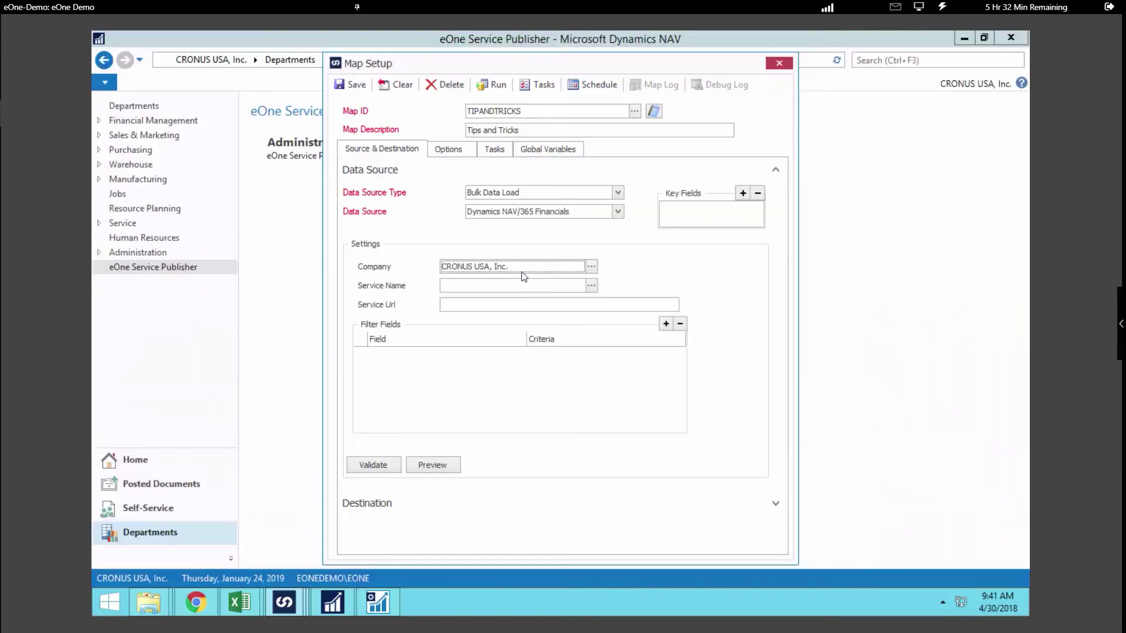
click(592, 287)
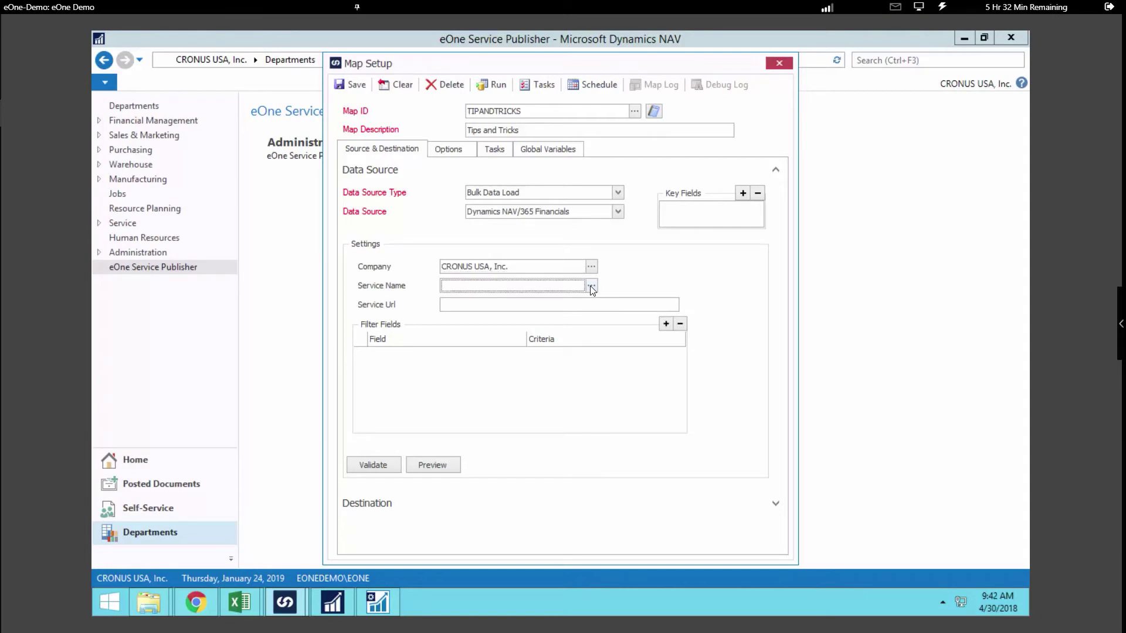
click(592, 287)
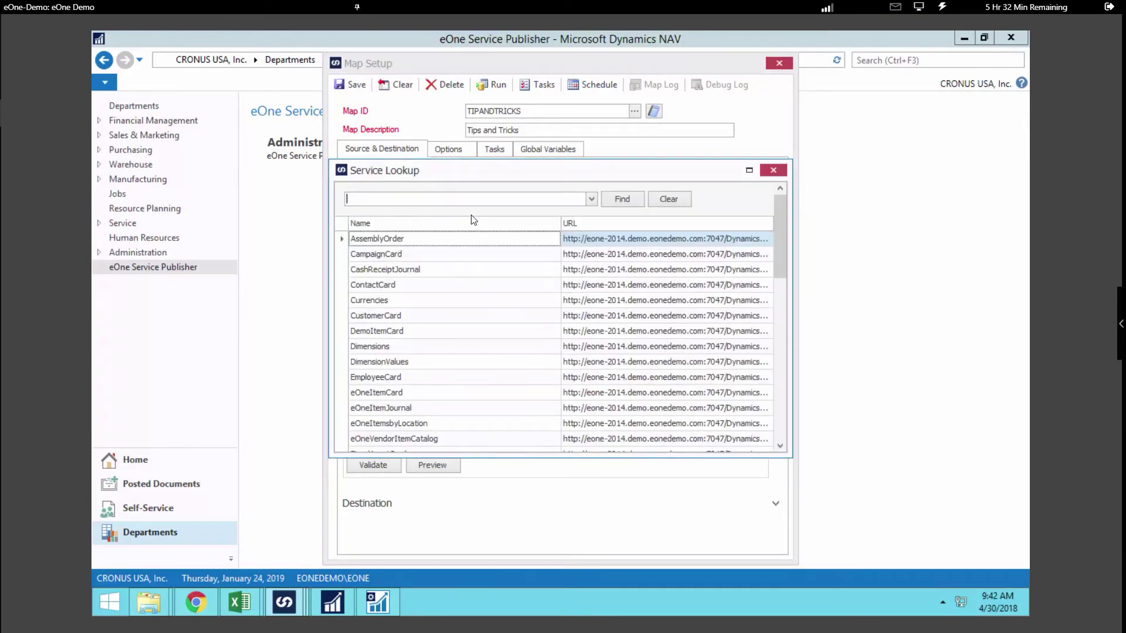
text(item)
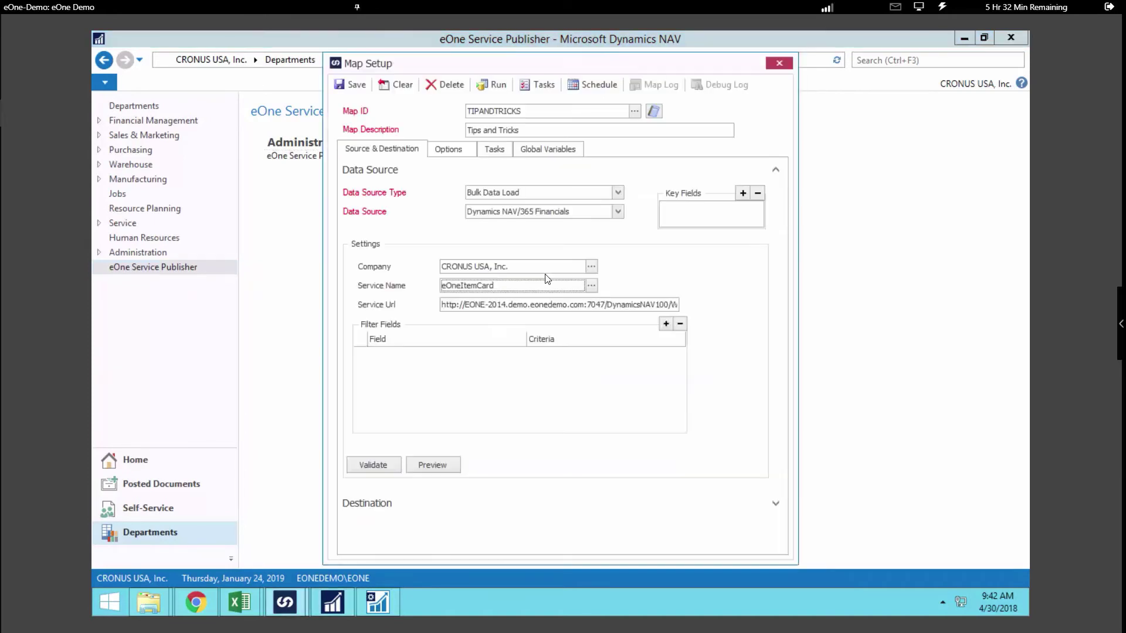
Add a filter row to the data source with Last_Date_Modified as its field
click(667, 329)
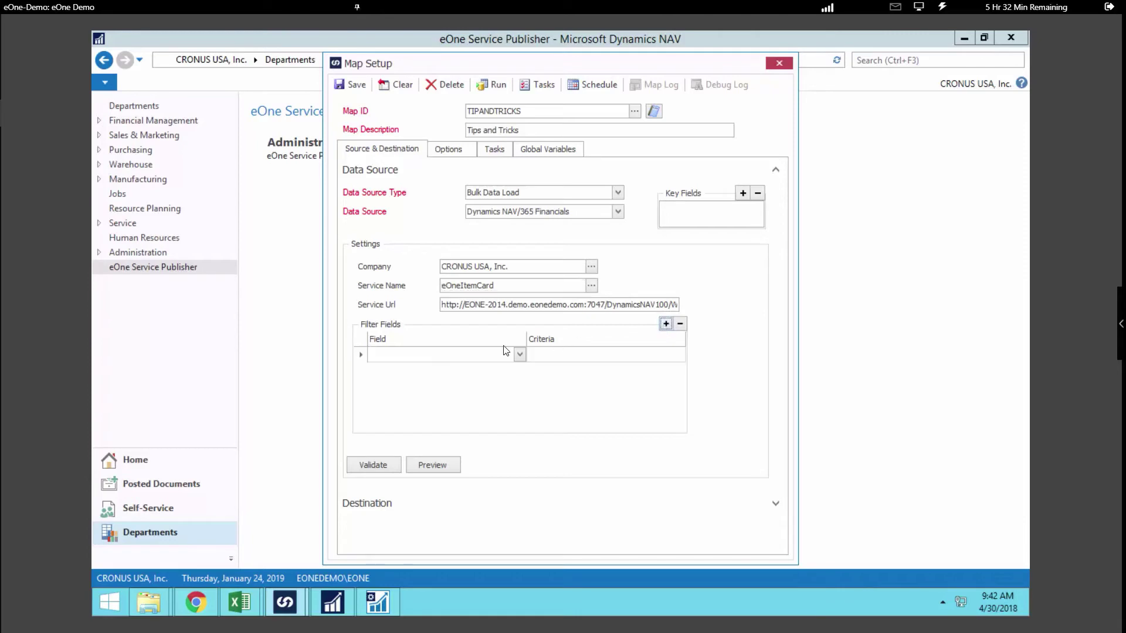
click(429, 360)
text(Last_Direct_Cost)
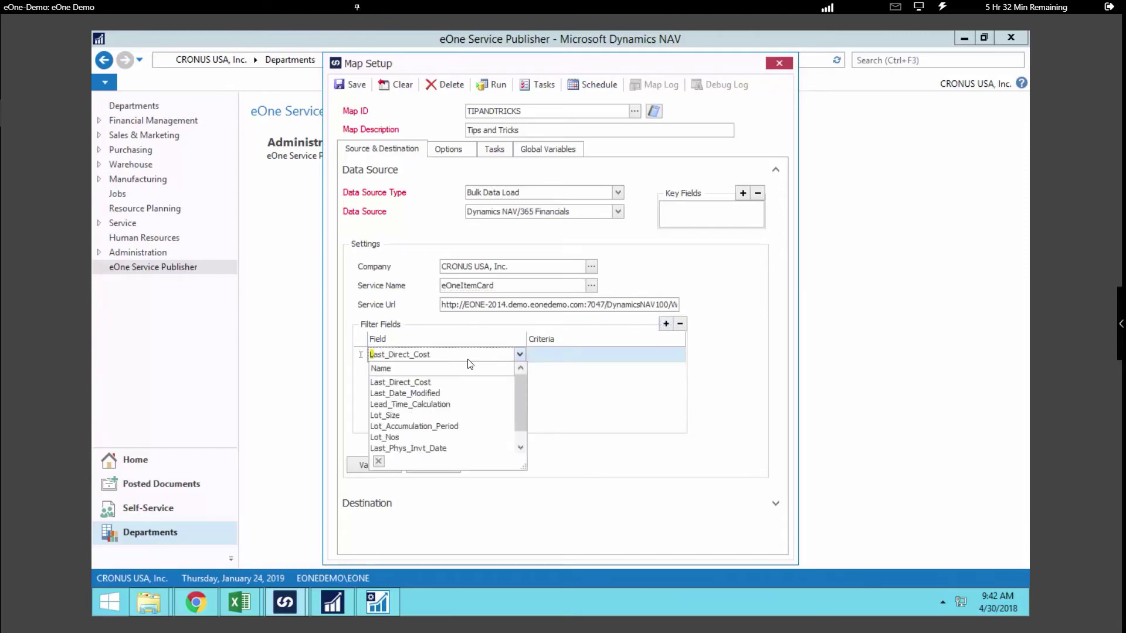
click(419, 394)
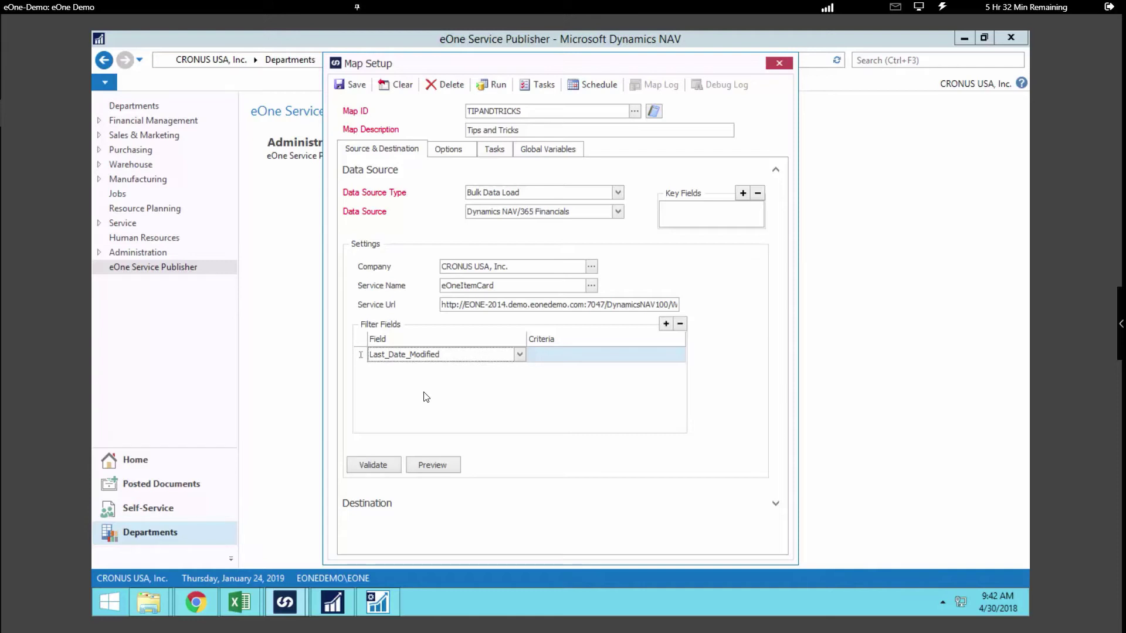
Try the criteria = '04/30/2018' and then NOW for the Last_Date_Modified filter
click(586, 359)
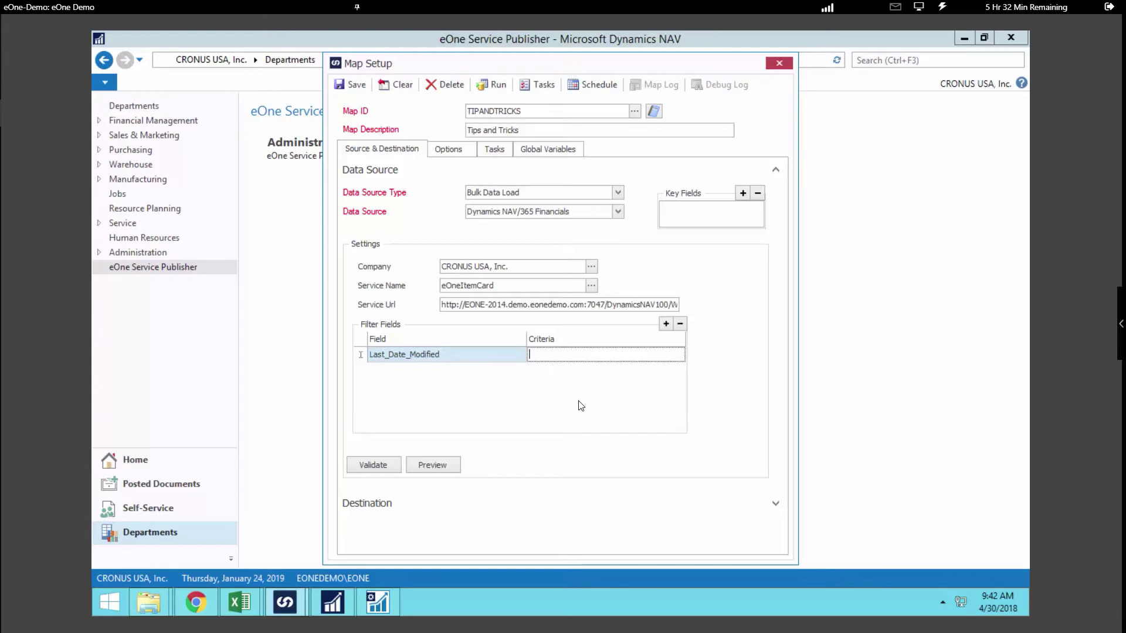
text(= '04/30/2018)
drag(601, 355, 534, 355)
text(NOW)
Set the Last_Date_Modified filter criteria to >= YESTERDAY
click(536, 359)
click(581, 359)
key(BackSpace)
key(BackSpace)
key(BackSpace)
key(BackSpace)
key(BackSpace)
text(>= YESTERDAY)
Keep the map's data source type as Bulk Data Load and change its data source to Multi Data Source
click(517, 193)
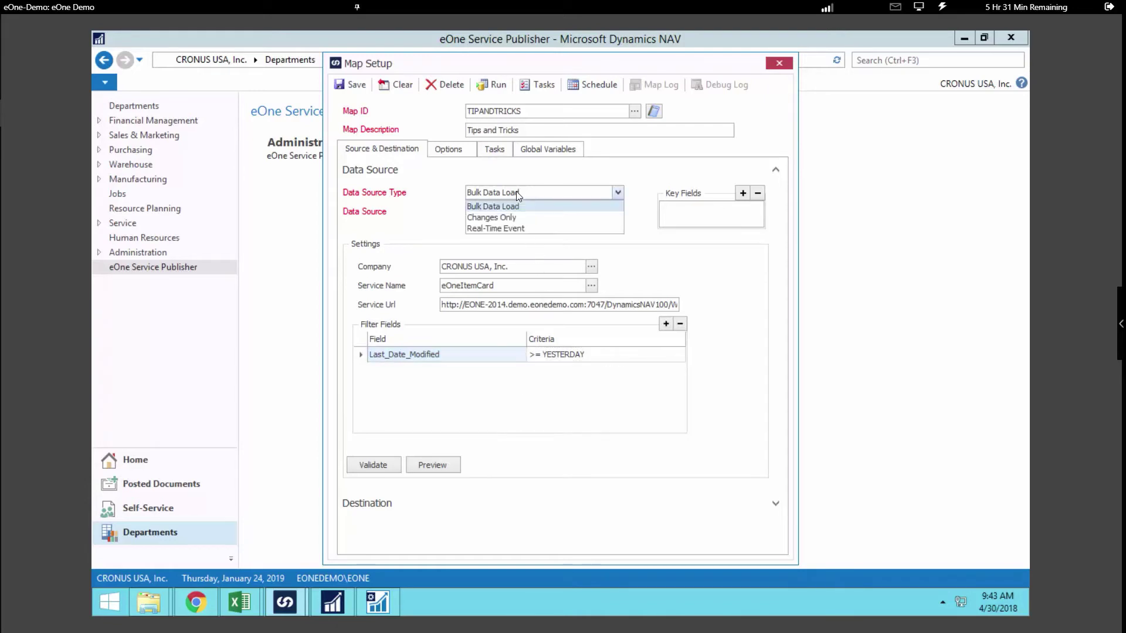
click(502, 206)
click(558, 211)
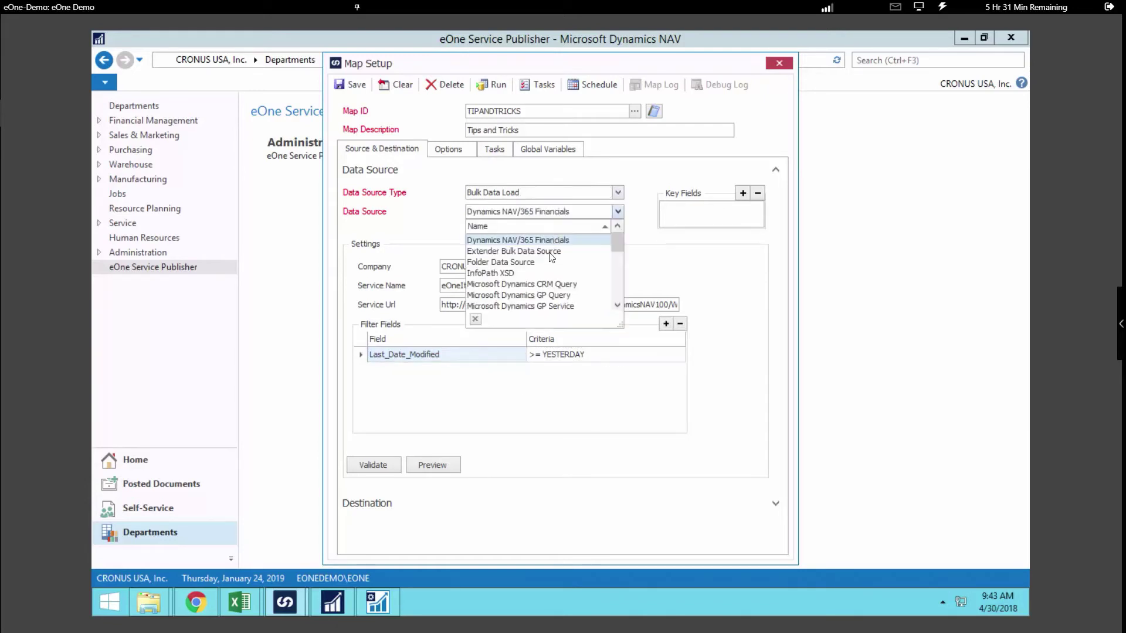
scroll(542, 287, down, 2)
scroll(543, 287, down, 2)
scroll(528, 282, up, 1)
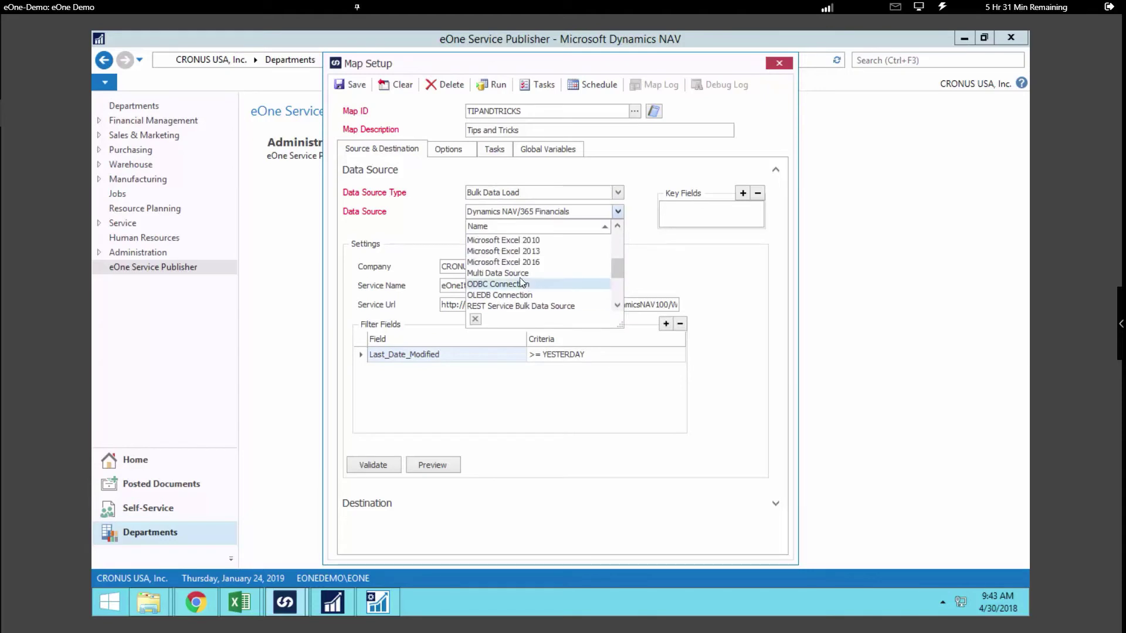
key(Escape)
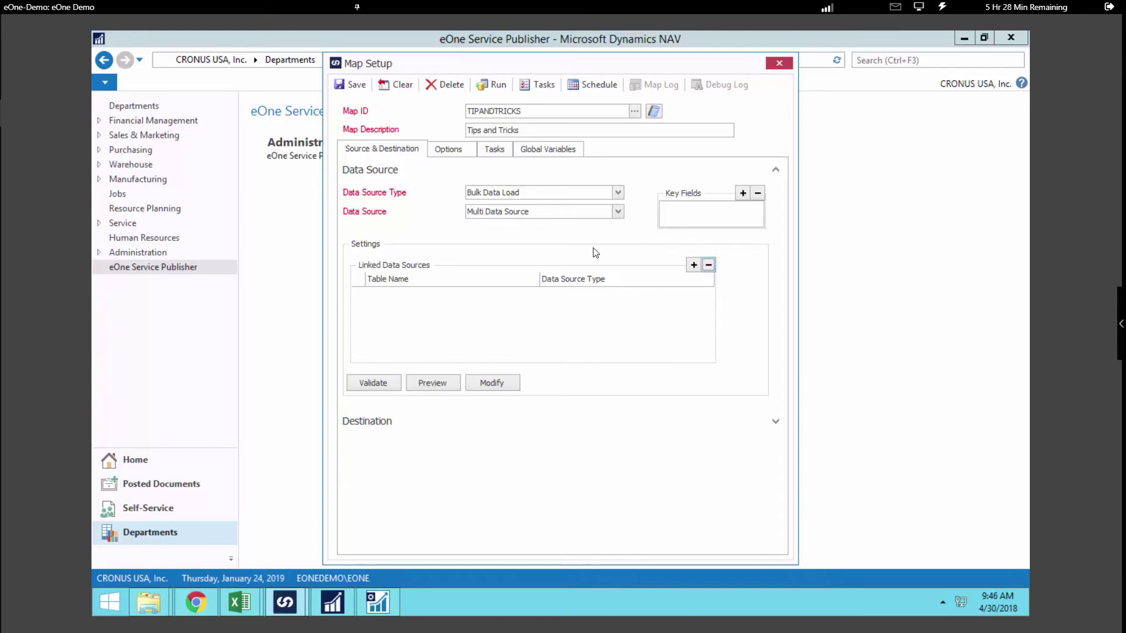
Start a new linked data source to examine the full list of available data source types, and cancel it
click(694, 266)
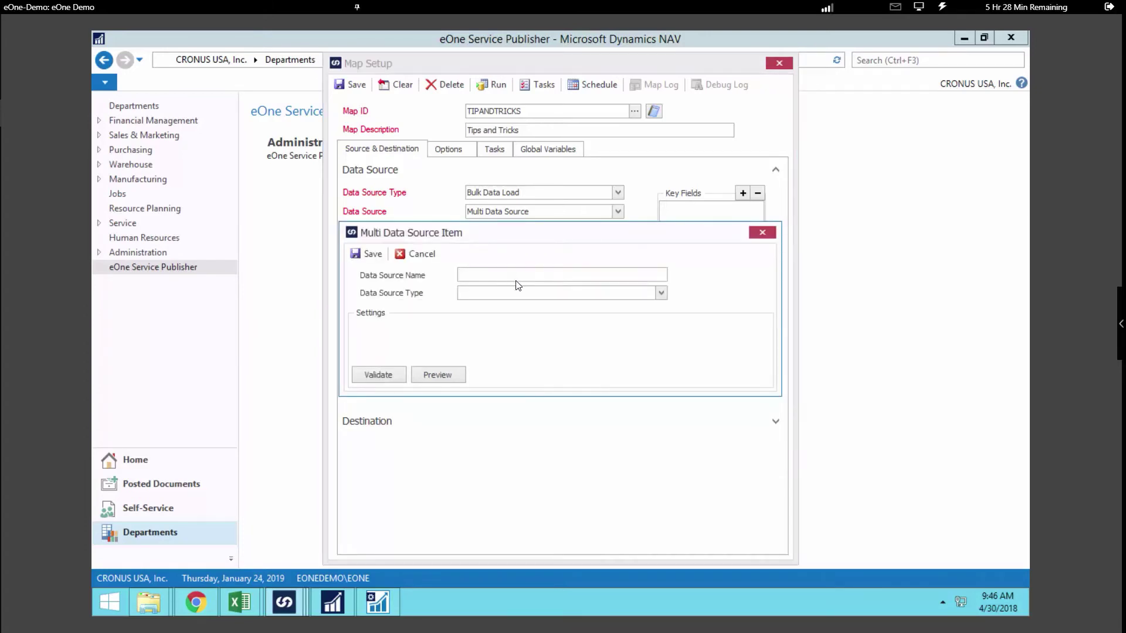
click(527, 295)
drag(665, 408, 775, 554)
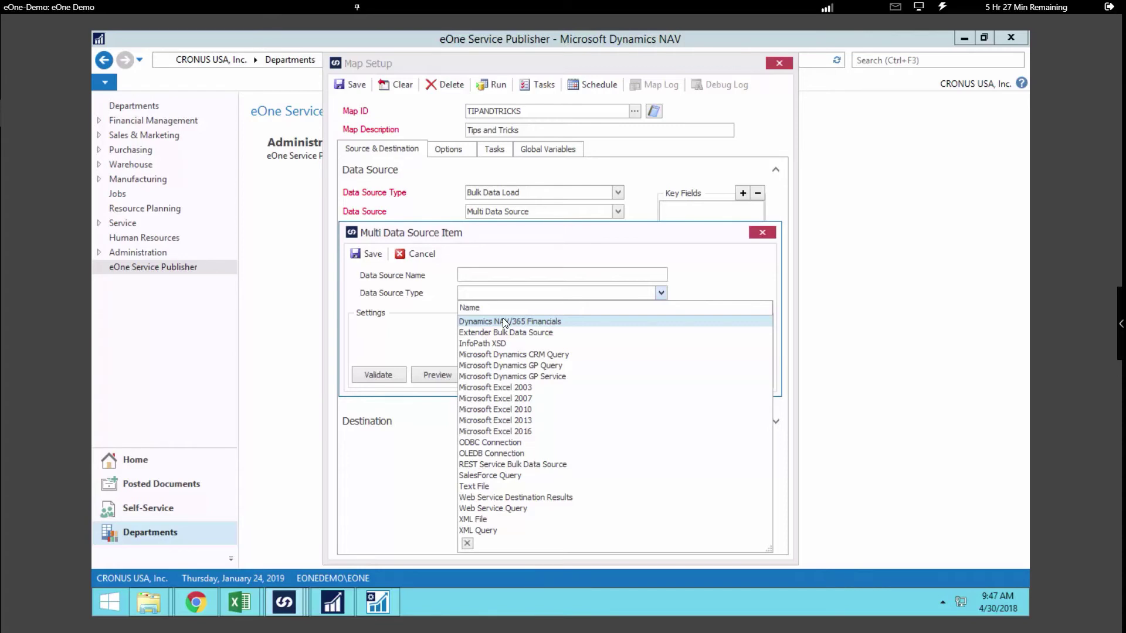
click(468, 257)
click(414, 258)
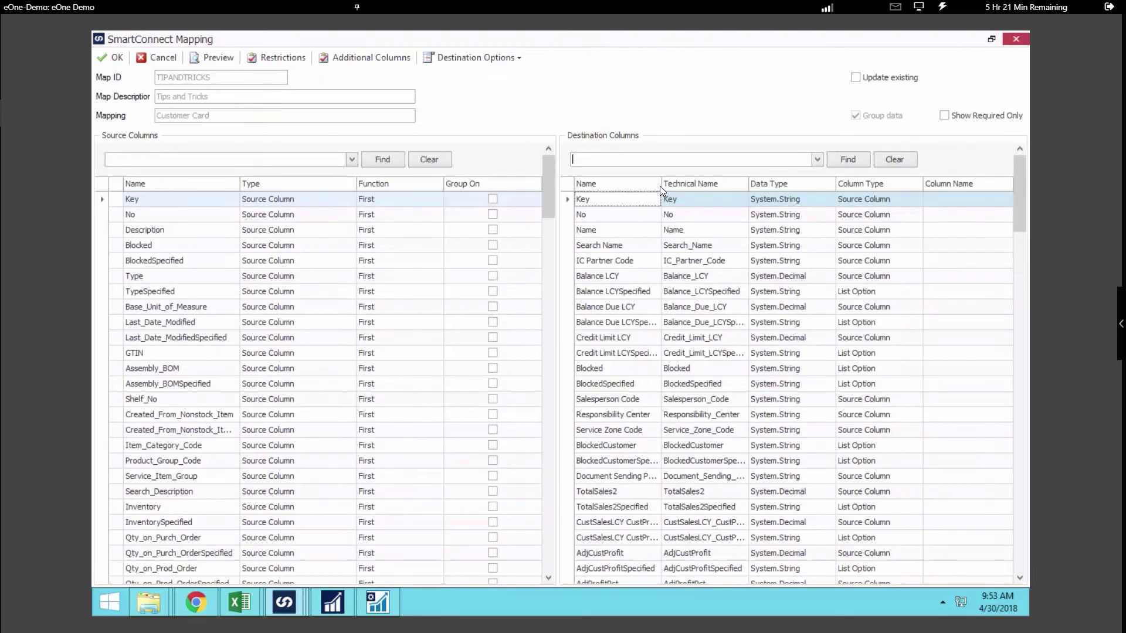
Widen the Name column of the destination columns in the Customer Card mapping to read the full field names
drag(662, 185, 736, 191)
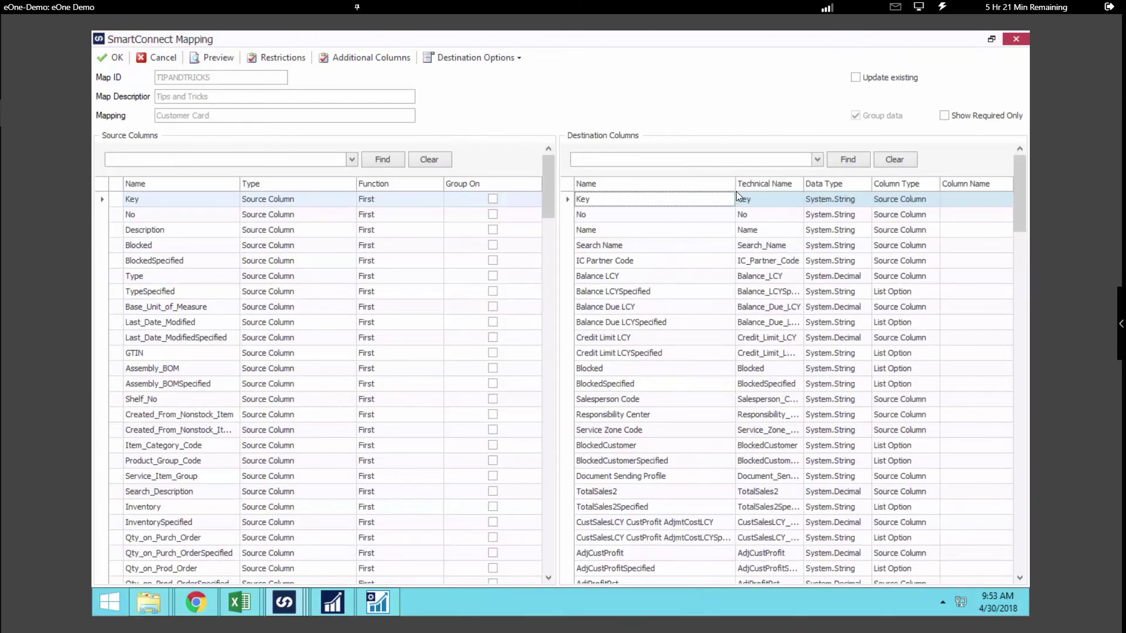
click(663, 283)
click(653, 311)
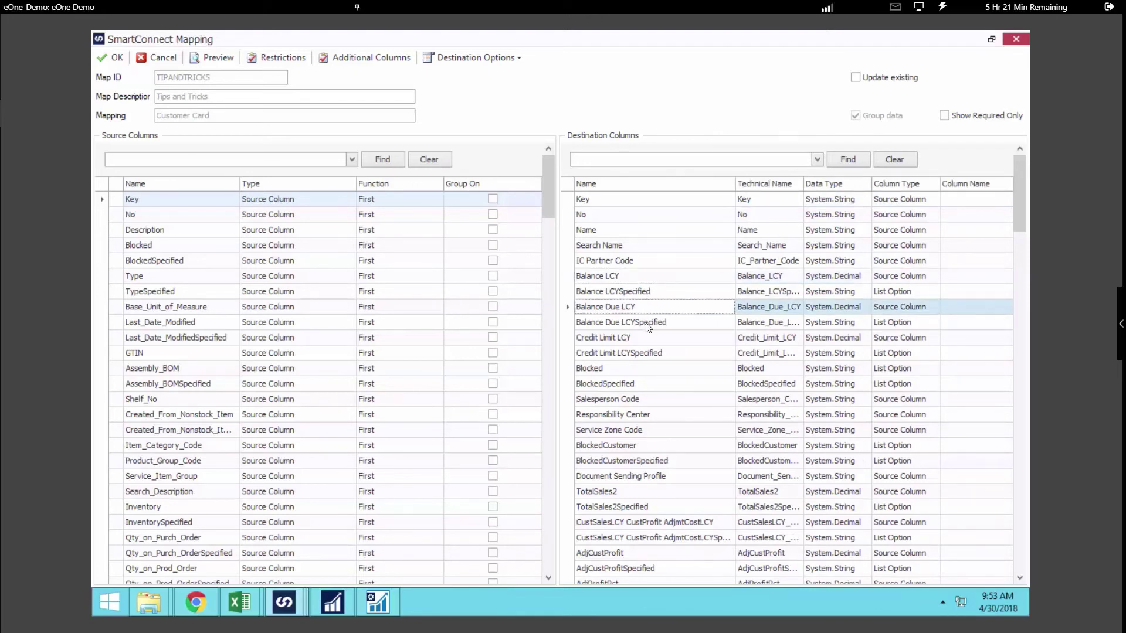
Map the Credit Limit LCY destination field to a Local Constant with the value 10000
click(629, 339)
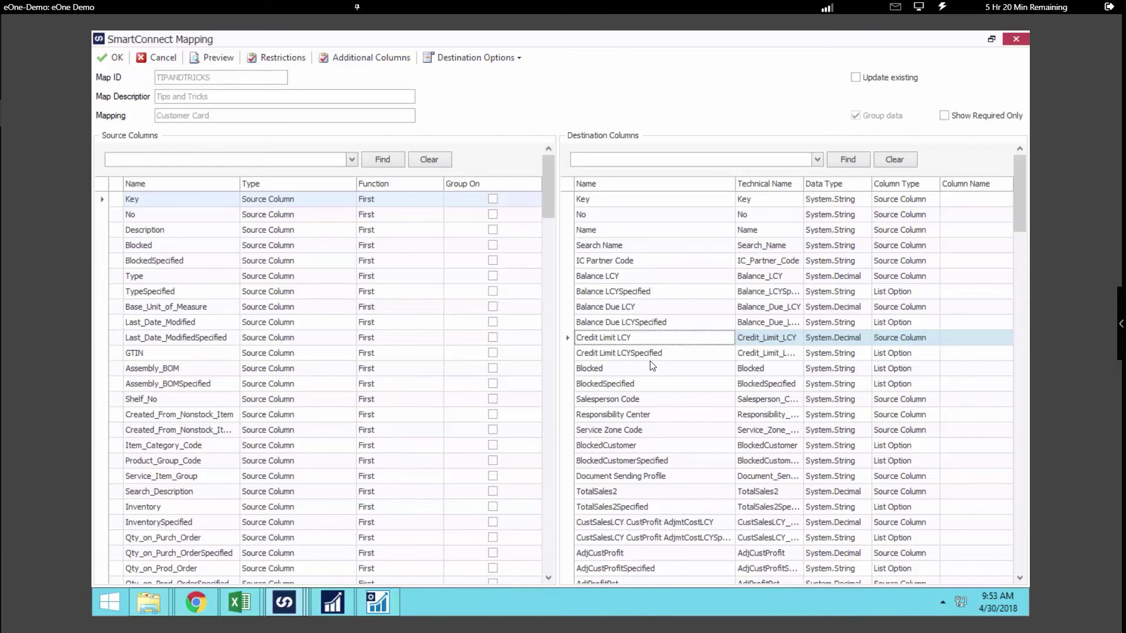
click(915, 339)
click(932, 338)
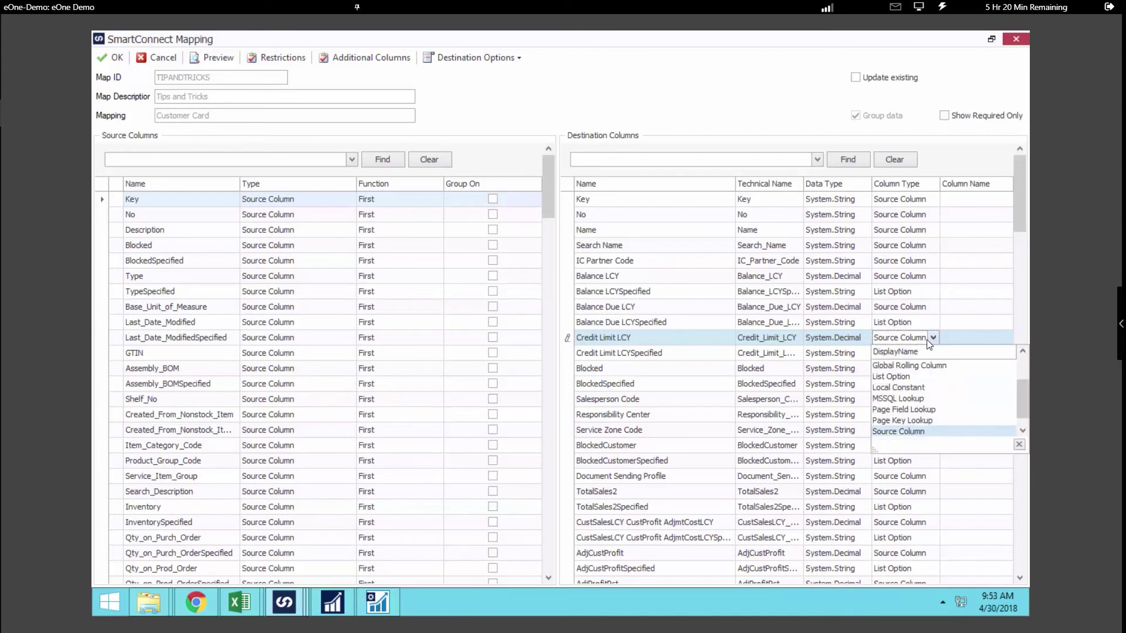
click(909, 386)
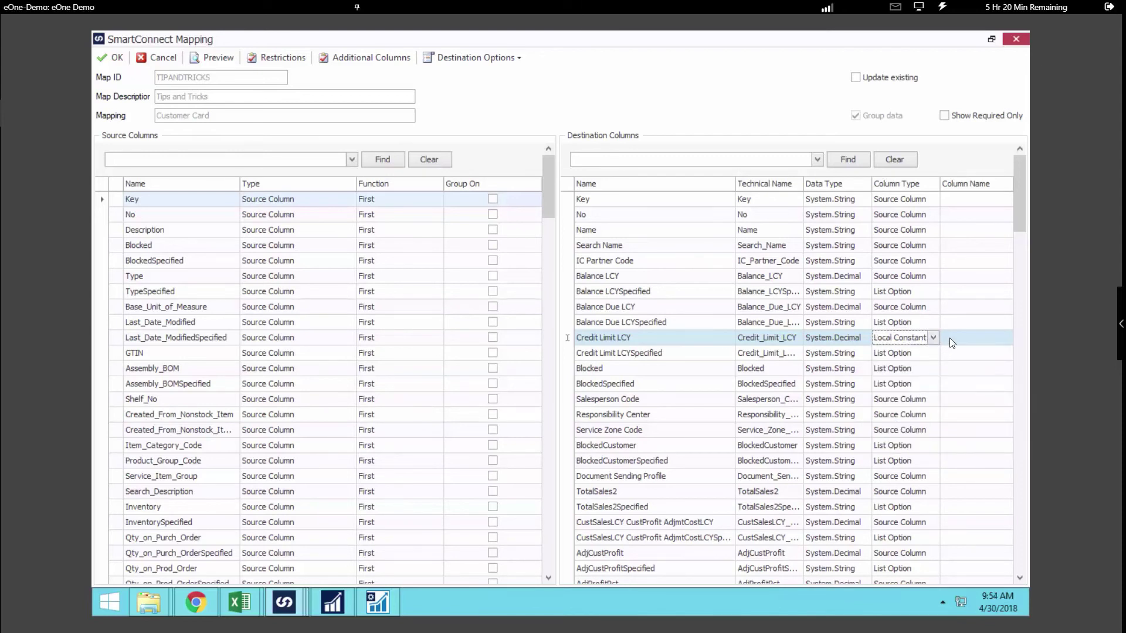
click(952, 341)
text(1000)
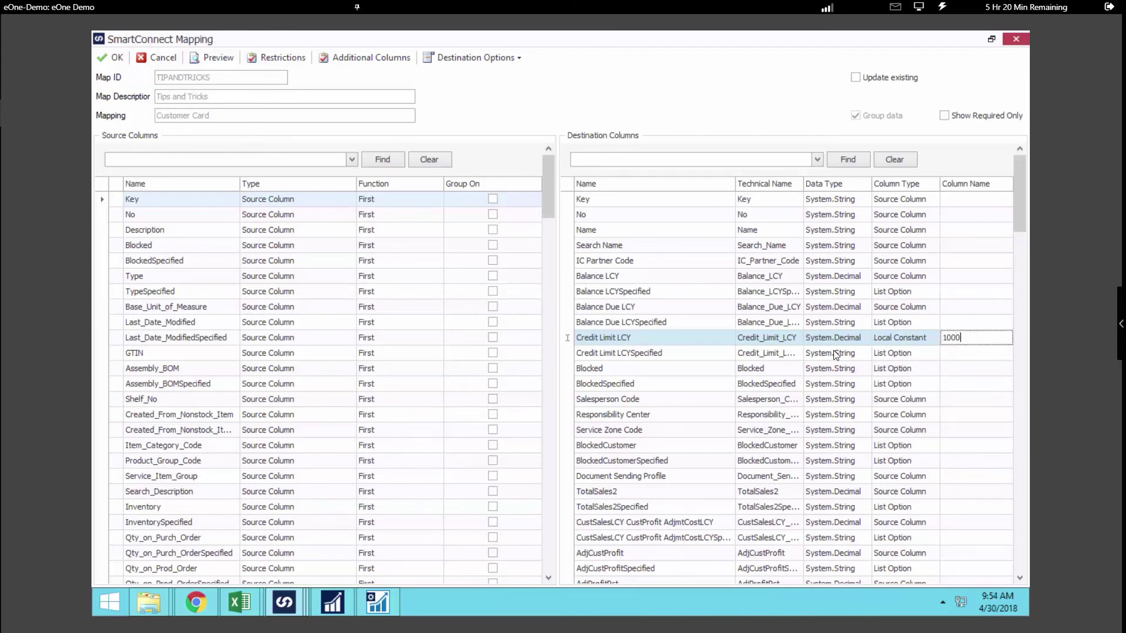
text(0)
Set the Credit Limit LCYSpecified list option to True
click(838, 353)
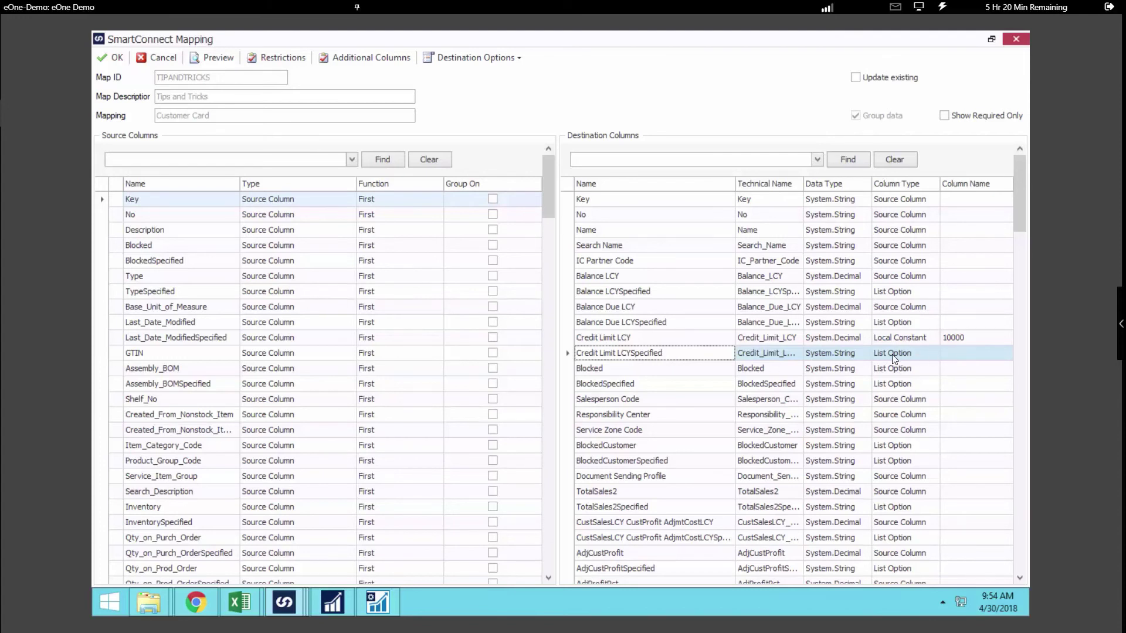
click(946, 358)
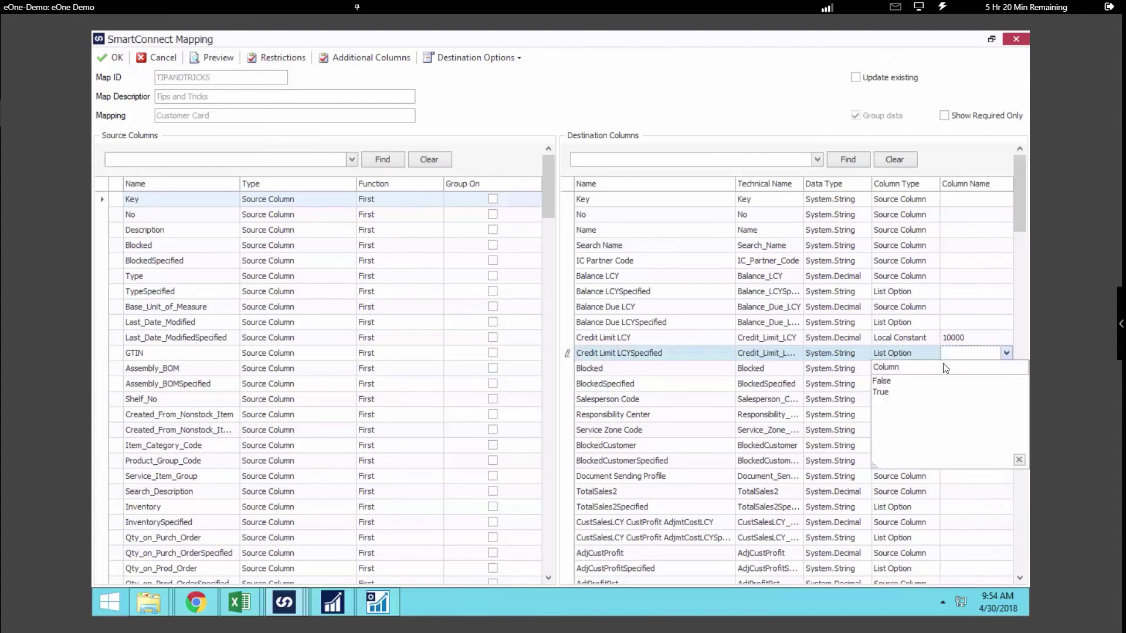
click(903, 397)
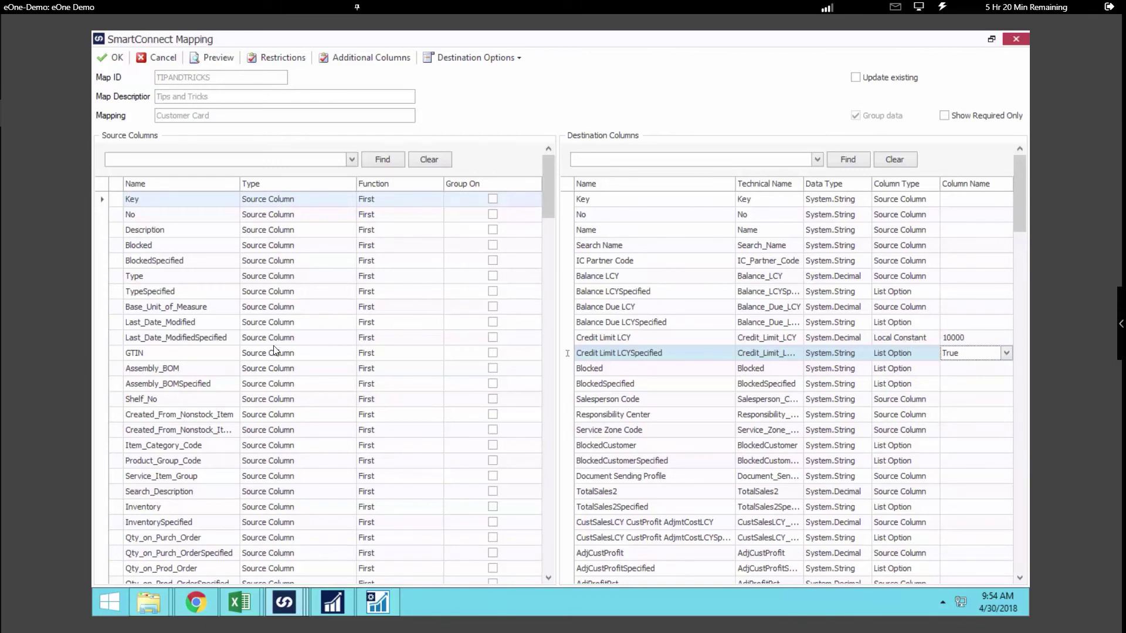
click(604, 339)
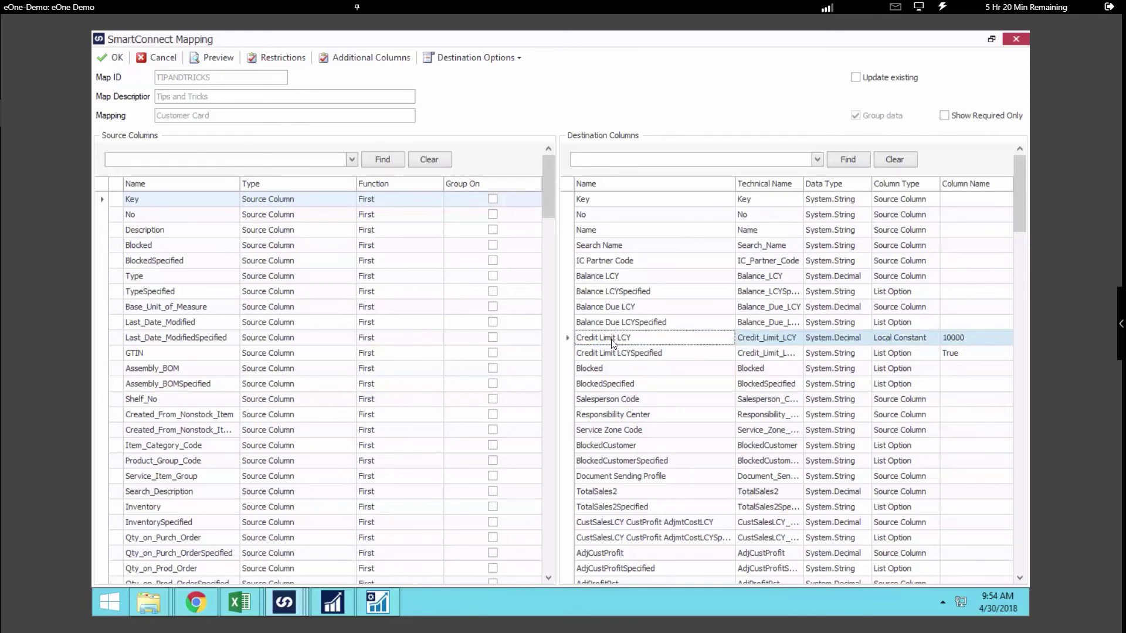
Examine the AdjProfitPct destination field and its matching AdjProfitPctSpecified field
scroll(613, 343, down, 5)
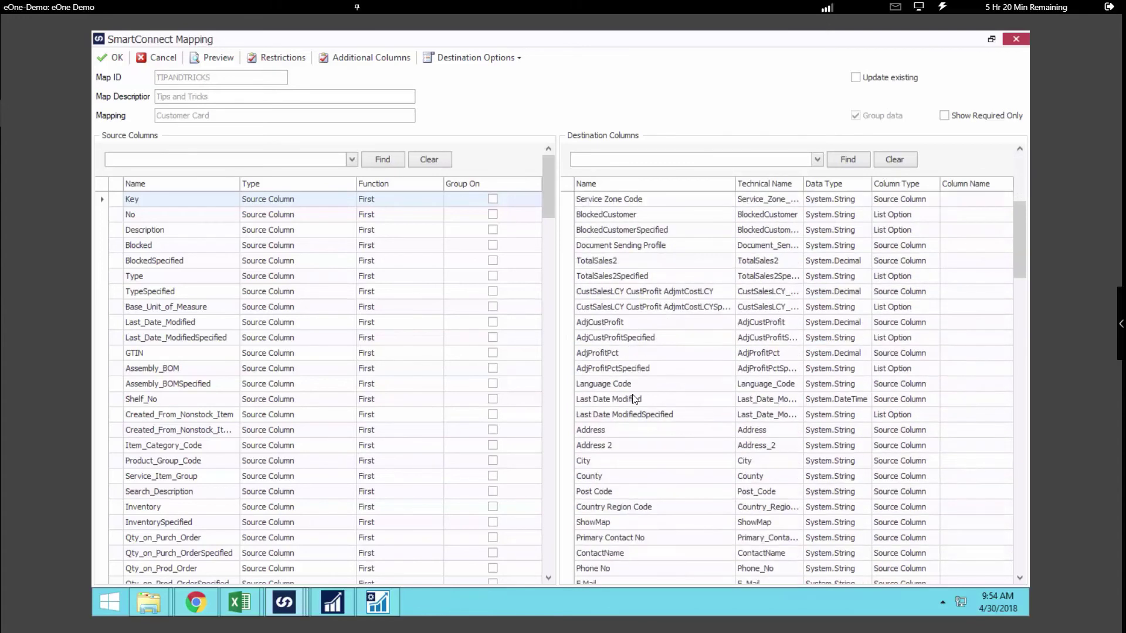
click(632, 370)
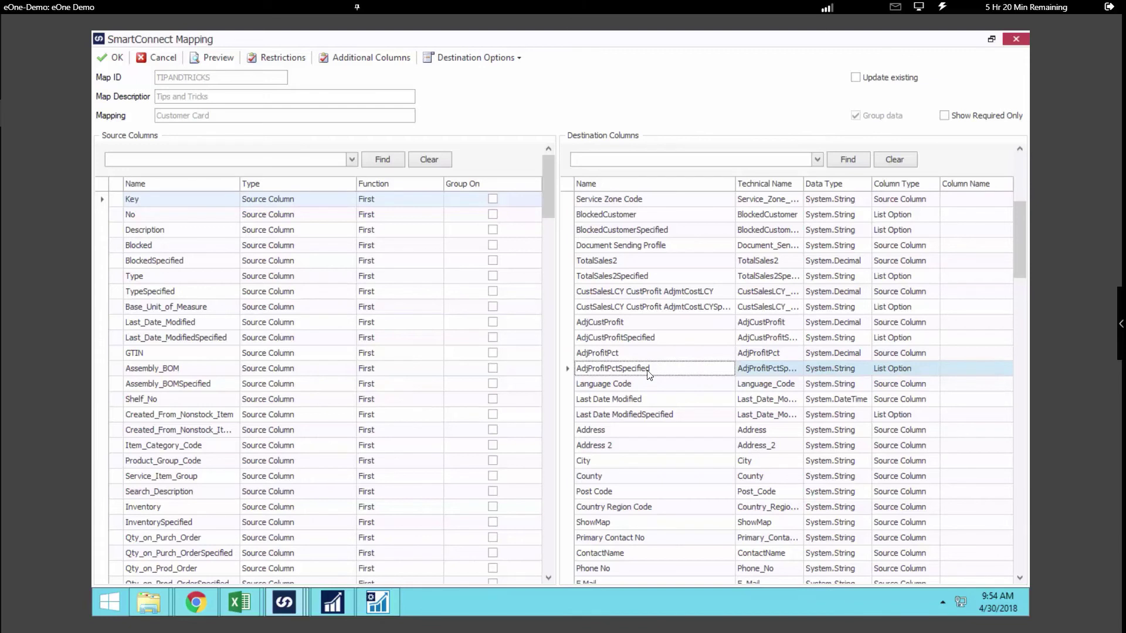
click(619, 356)
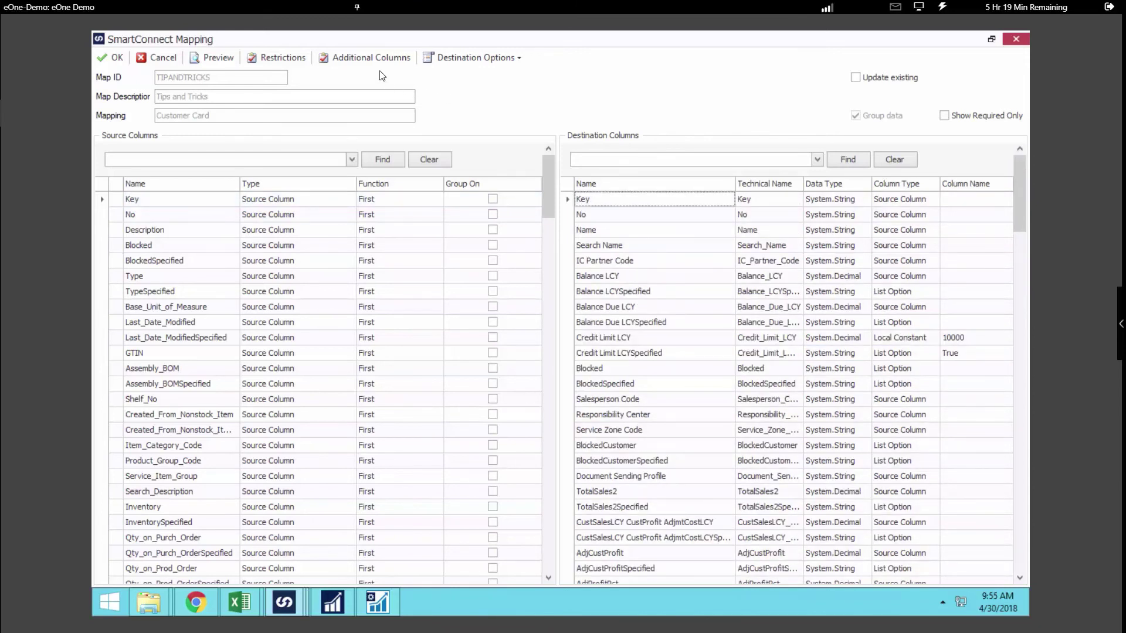
Add a Page Field Lookup as an additional column of the mapping and name it TEST_SERVICE
click(373, 64)
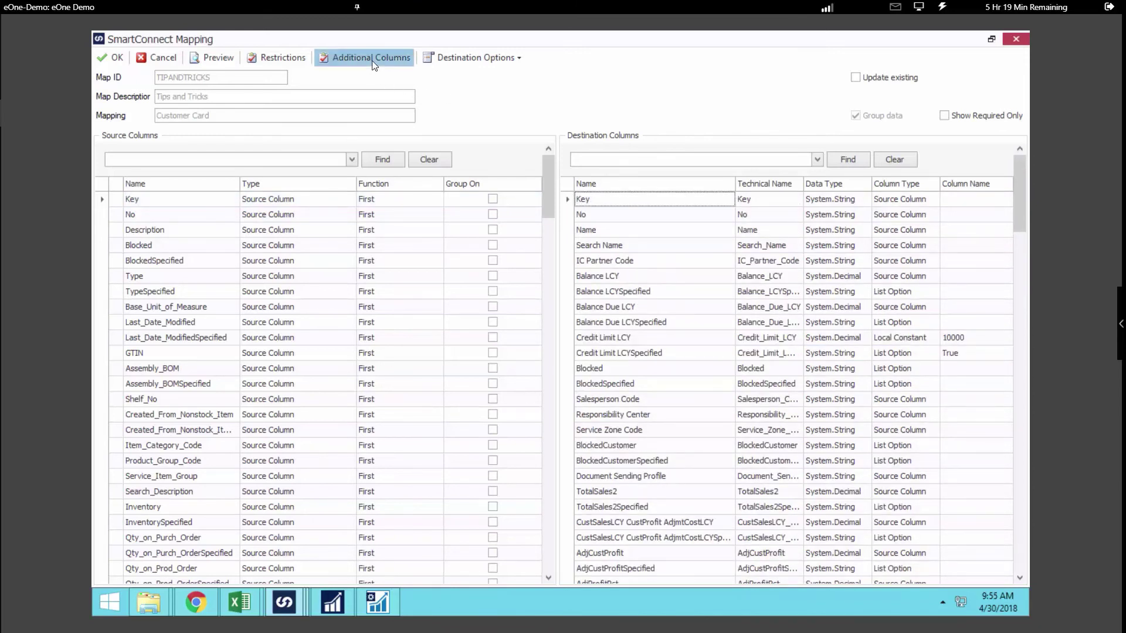
click(474, 146)
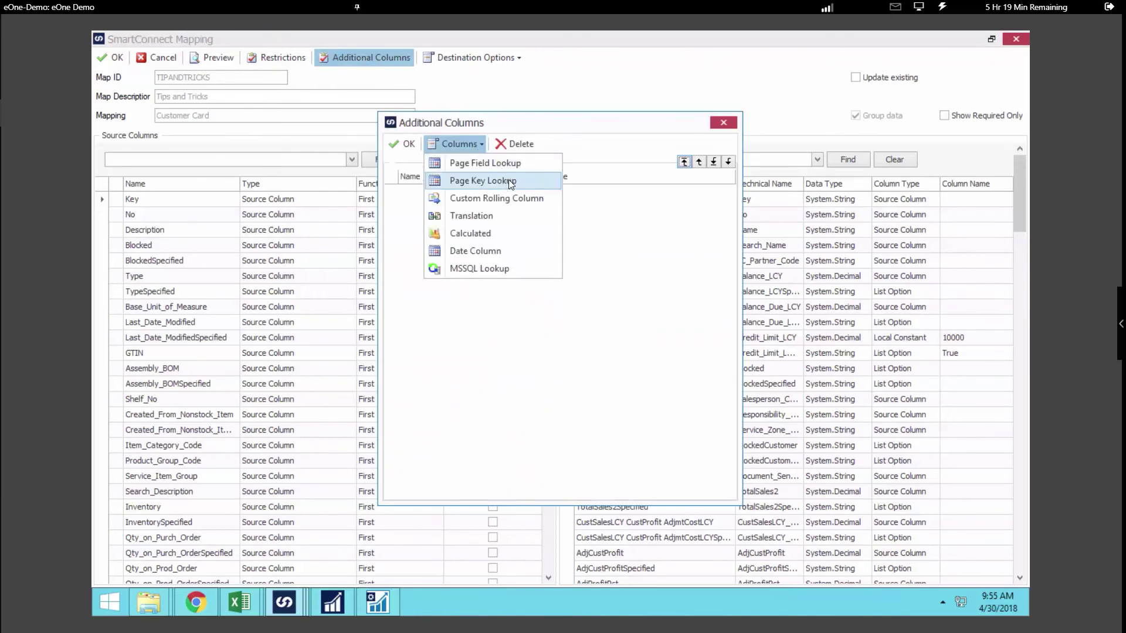
click(548, 168)
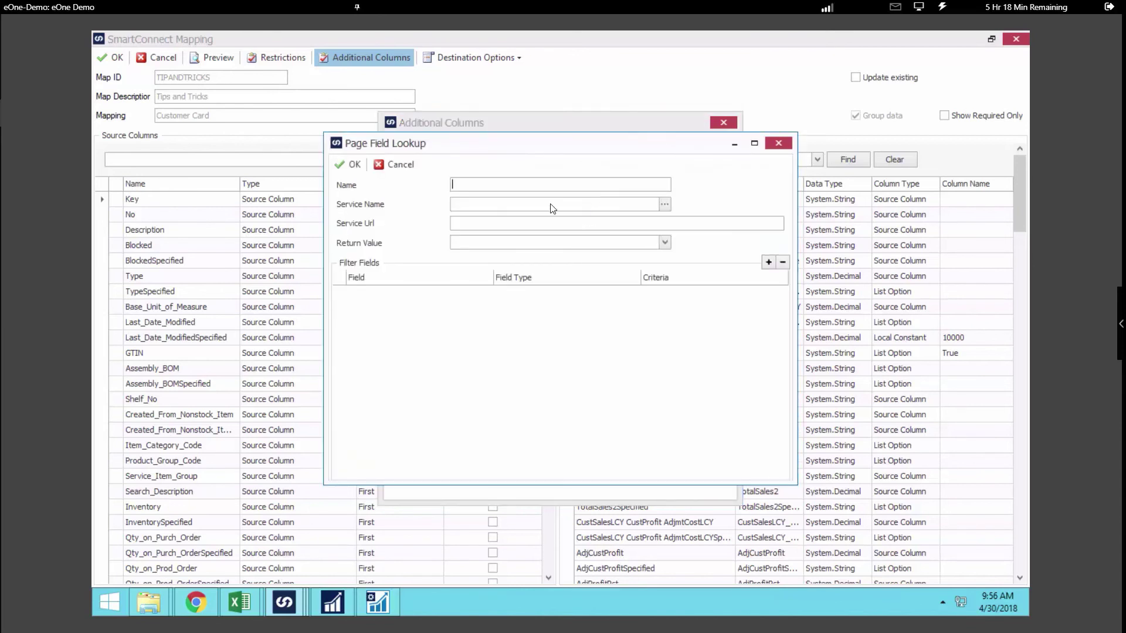
text(TEST_SERVICE)
key(Tab)
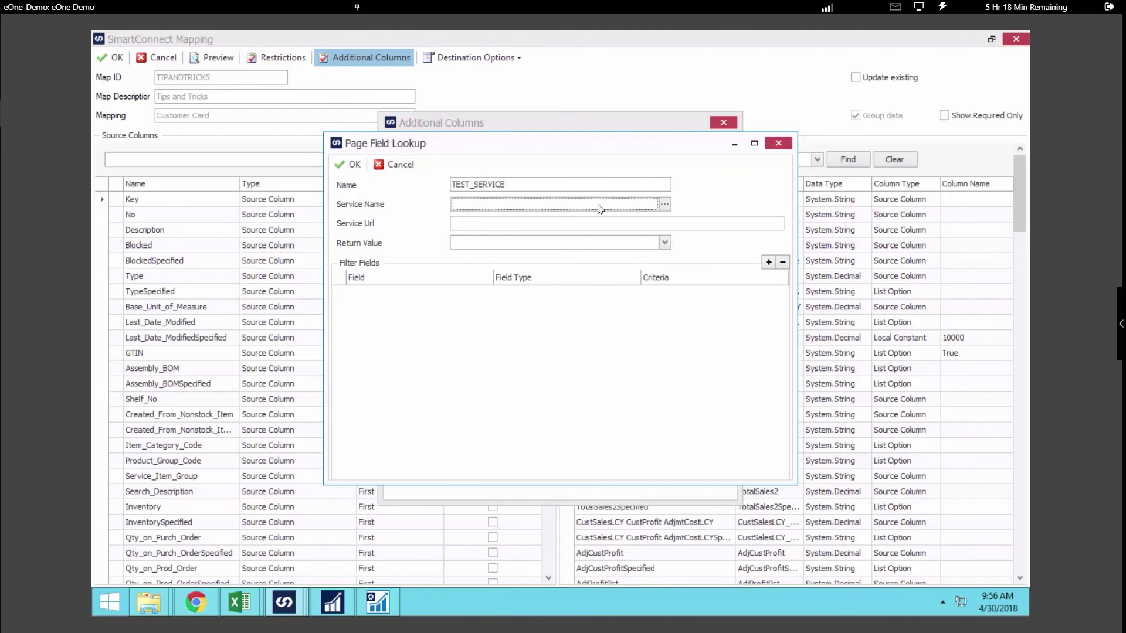
Search the services for "item" and then "contact", and set the lookup's service to ContactCard
click(664, 205)
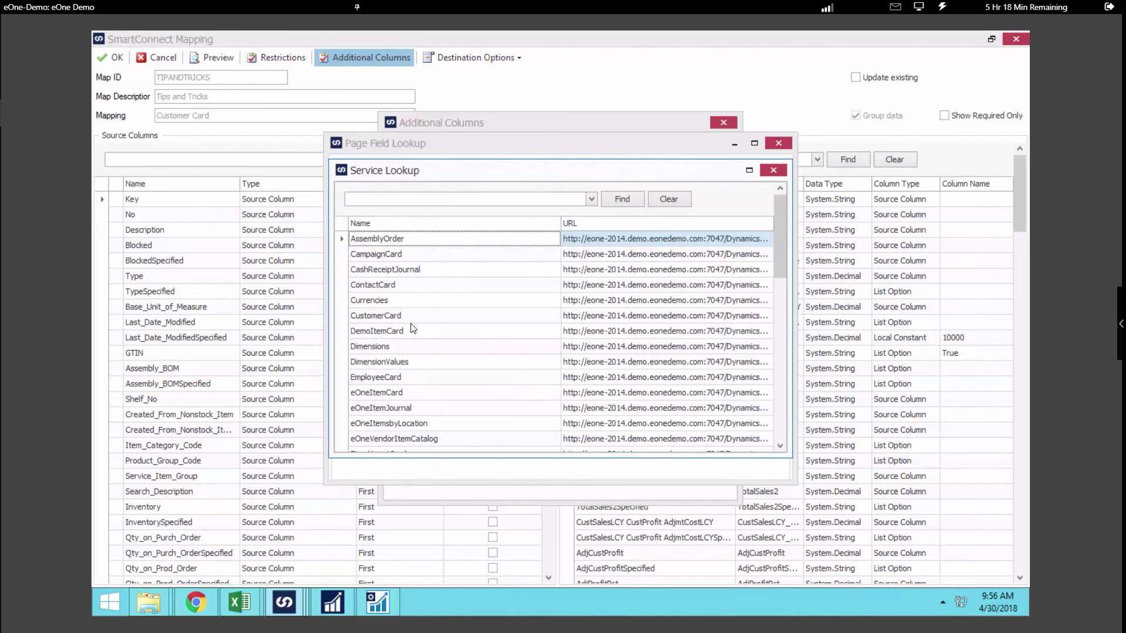
text(item)
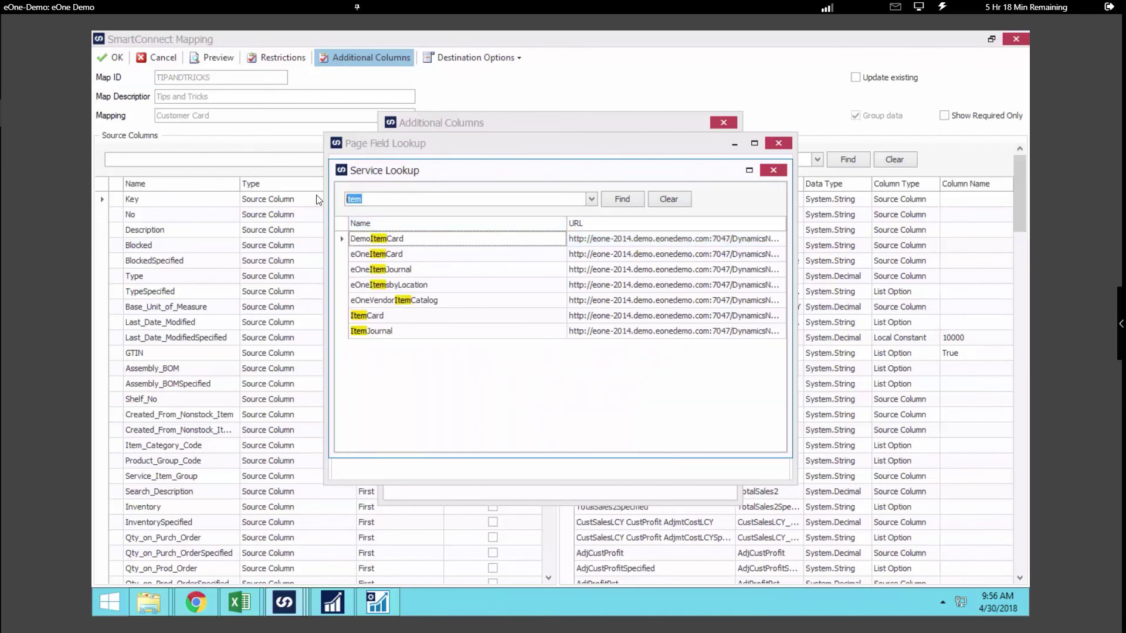
key(BackSpace)
key(BackSpace)
key(BackSpace)
key(BackSpace)
text(contact)
click(391, 244)
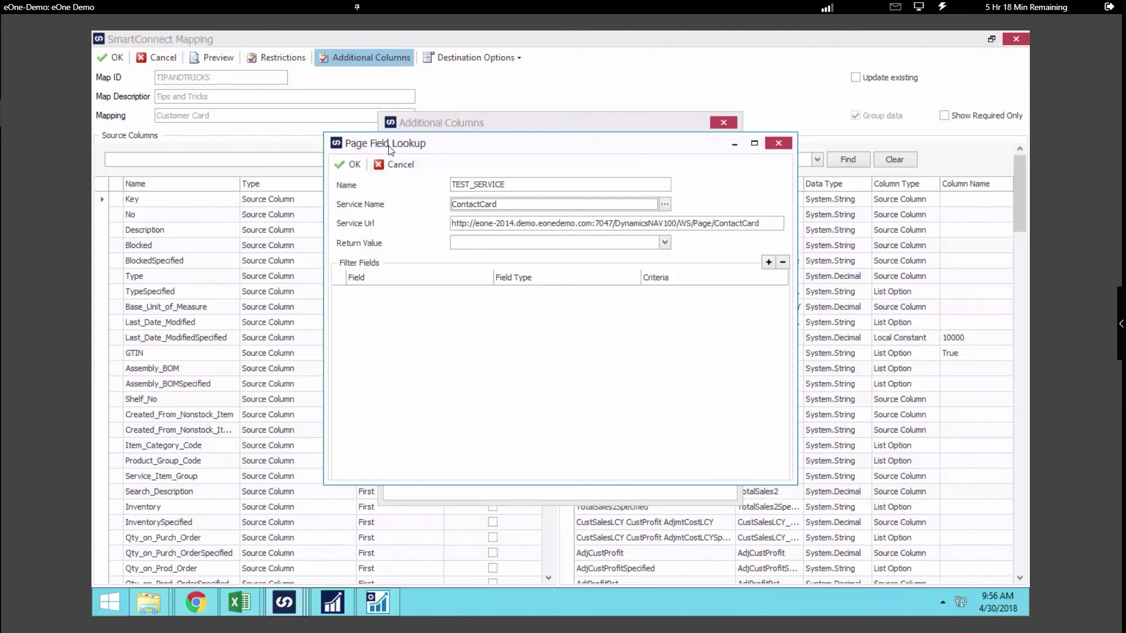
Set the lookup's return value to Salesperson_Code, enlarging the list of fields to find it
click(665, 242)
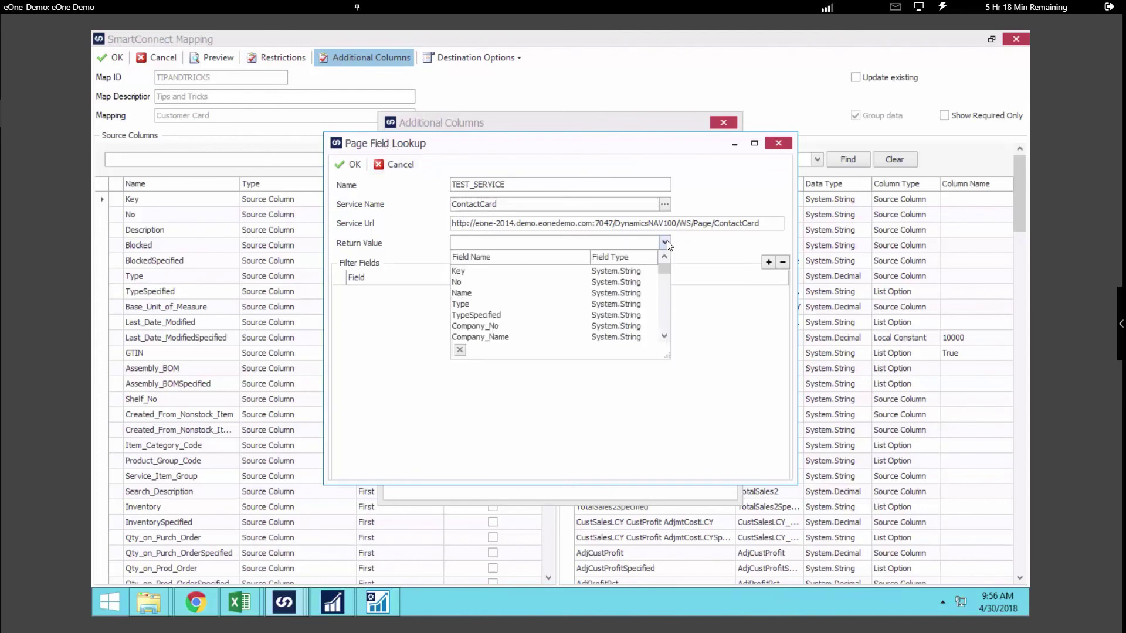
drag(670, 356, 755, 469)
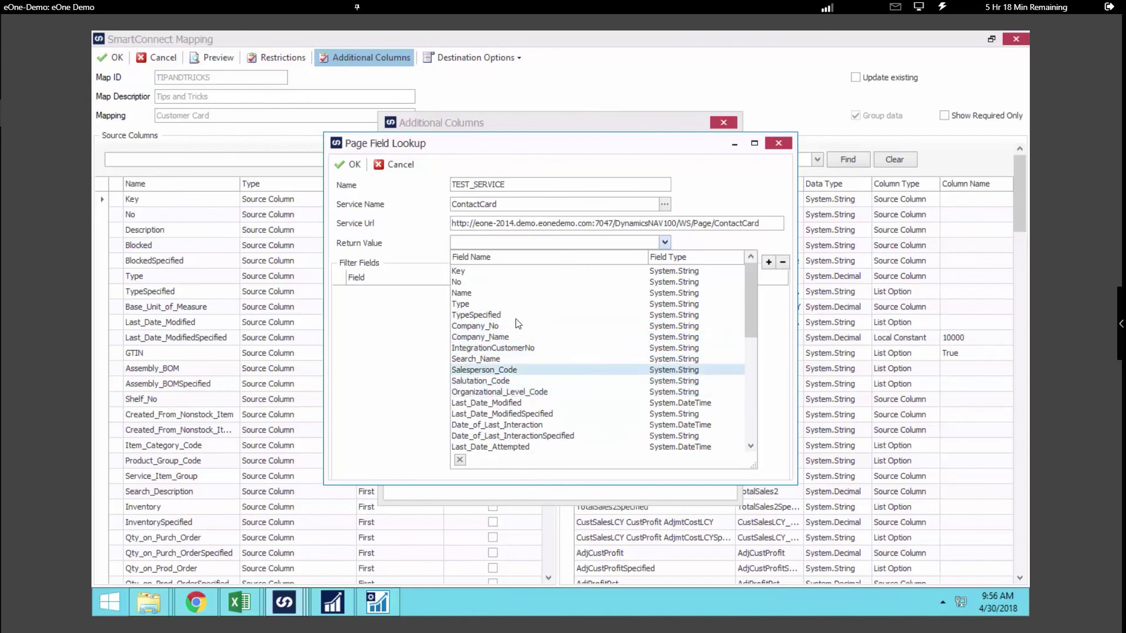
click(515, 371)
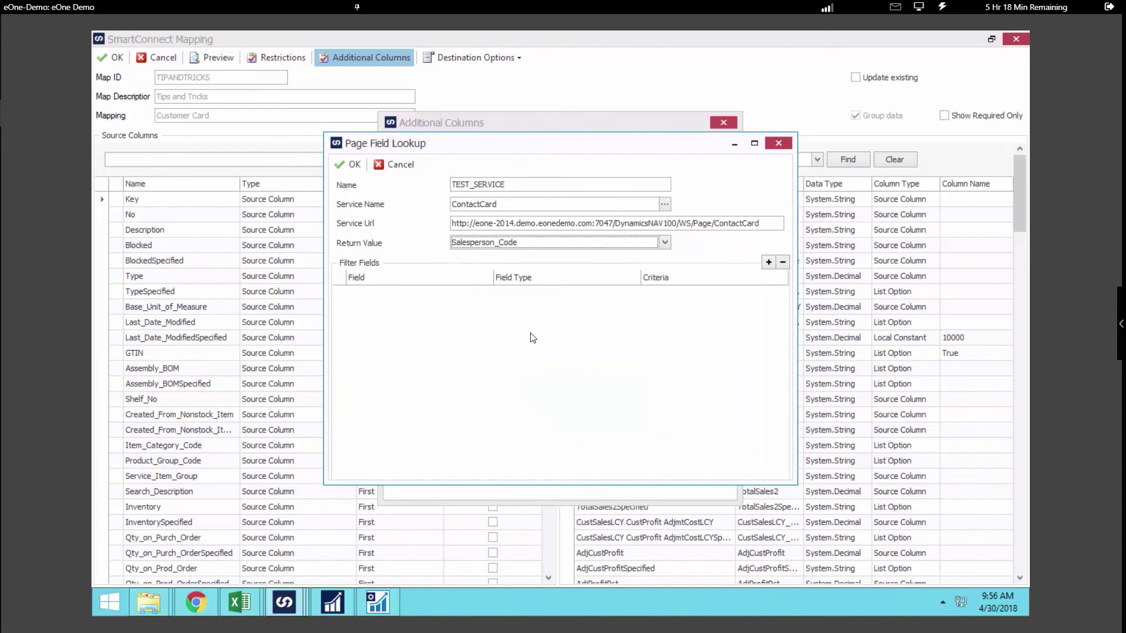
Add a filter to the lookup that matches the No field against the source column No
click(769, 262)
click(486, 293)
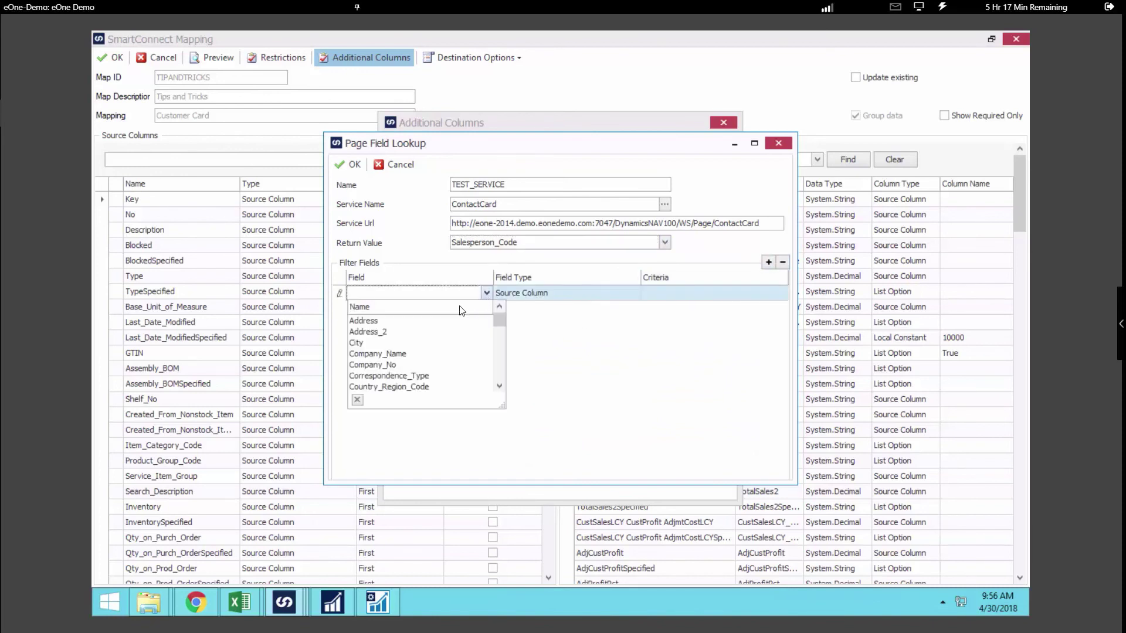
text(No)
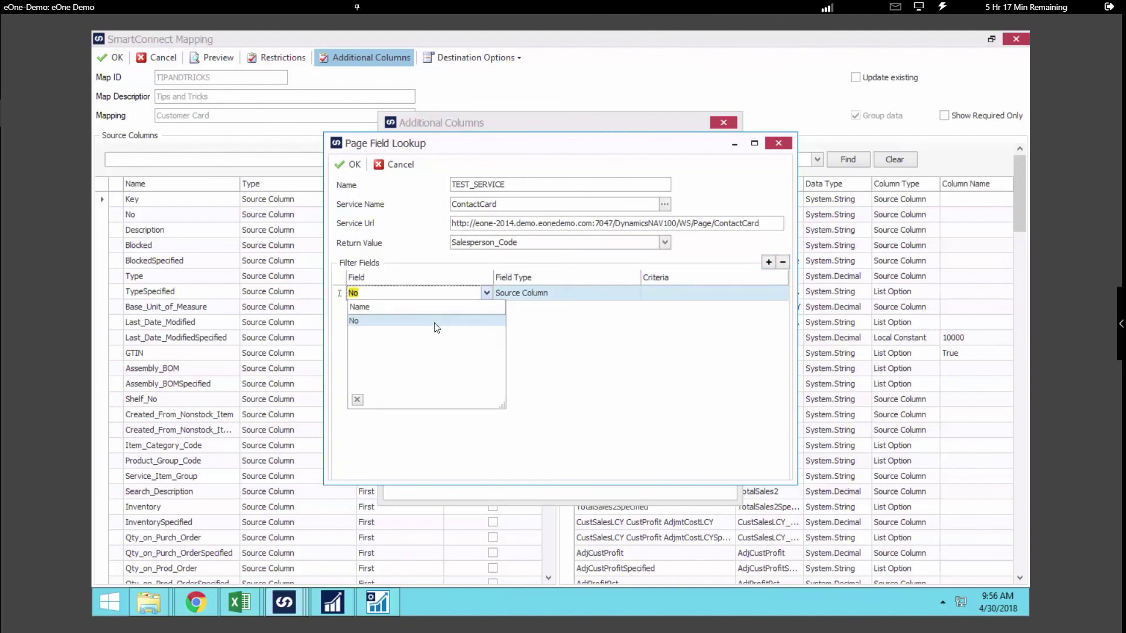
click(437, 328)
click(670, 295)
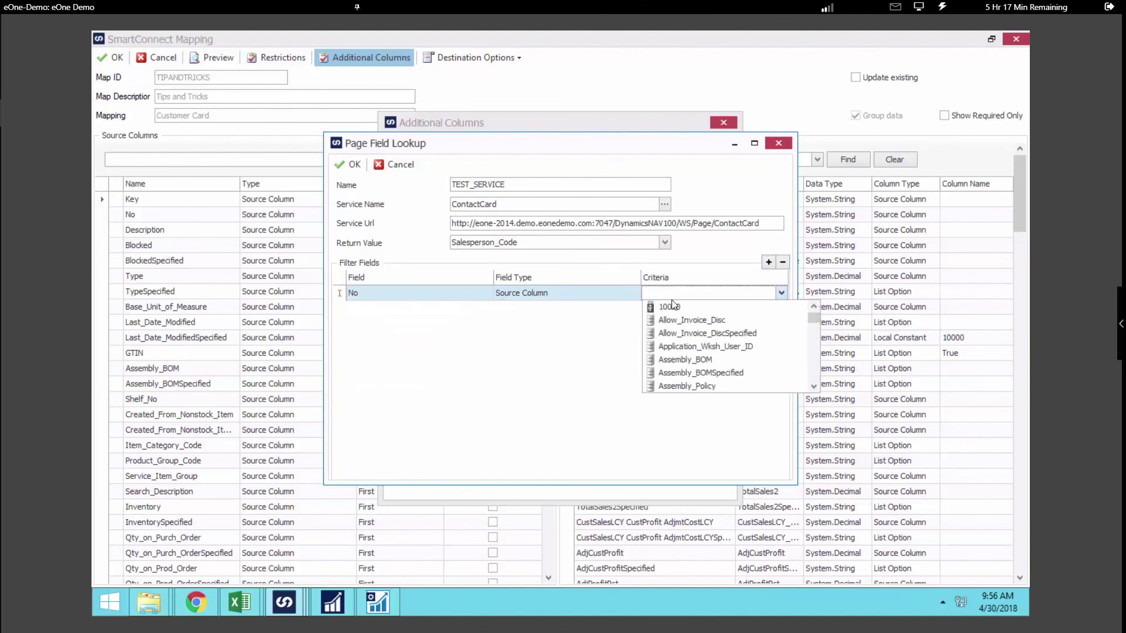
text(No)
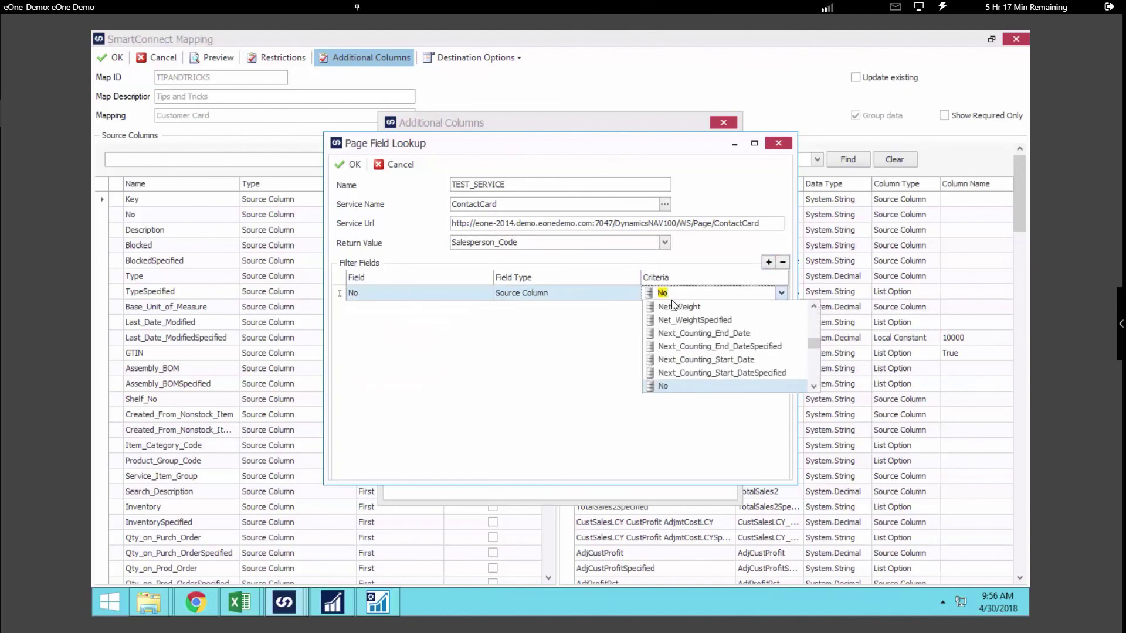
click(672, 388)
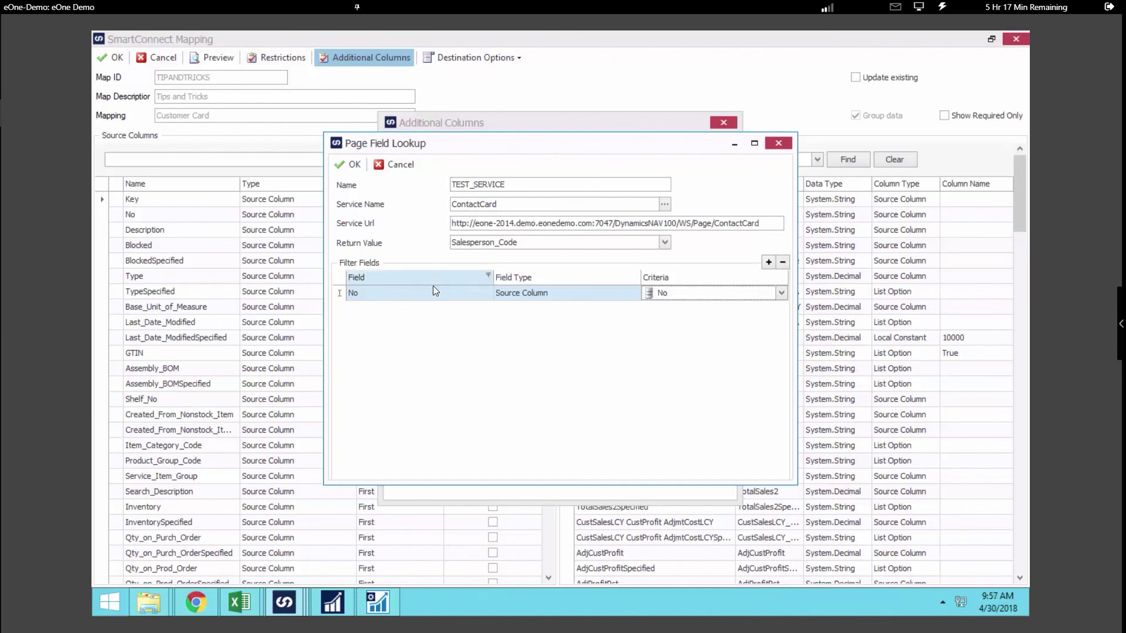
key(shift+Tab)
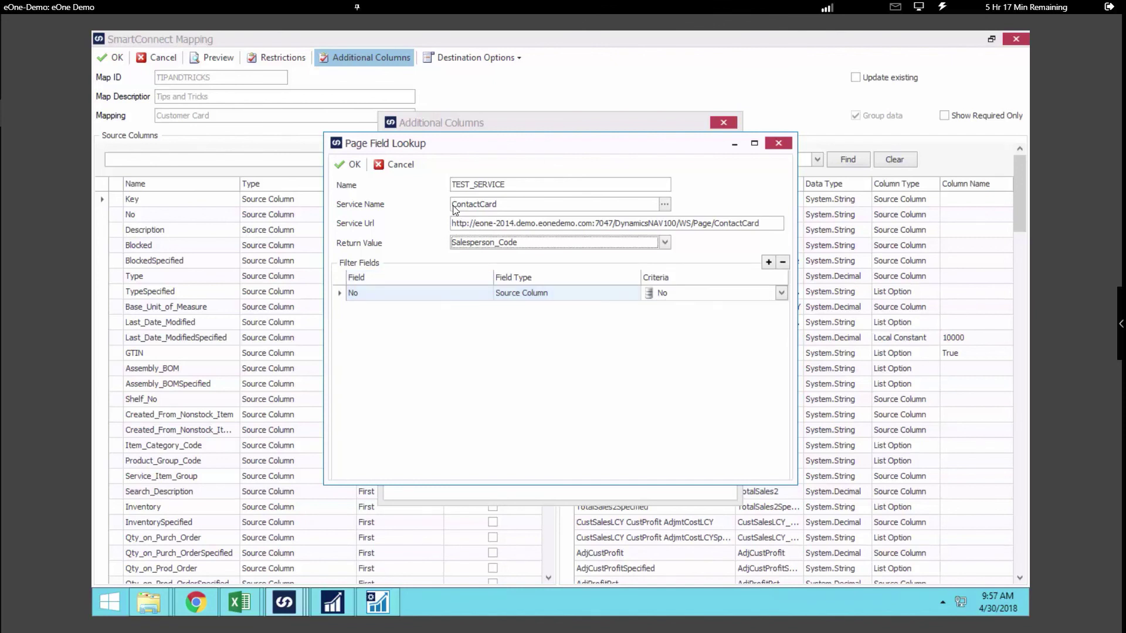
Check the lookup's available return values, keep Salesperson_Code, and save the TEST_SERVICE page field lookup
click(508, 243)
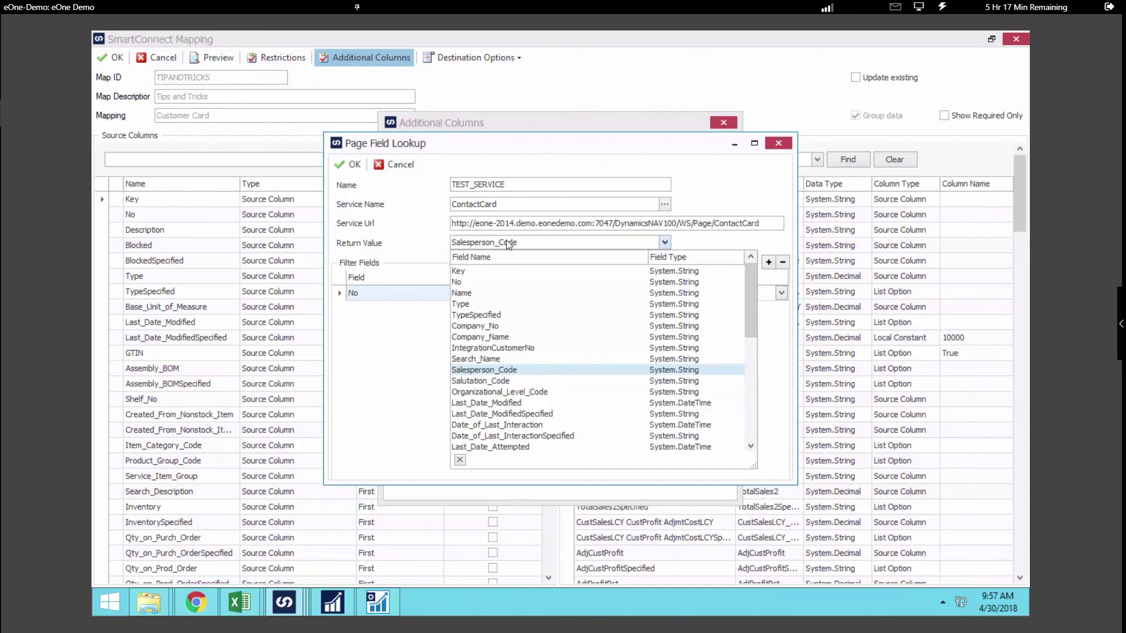
click(413, 253)
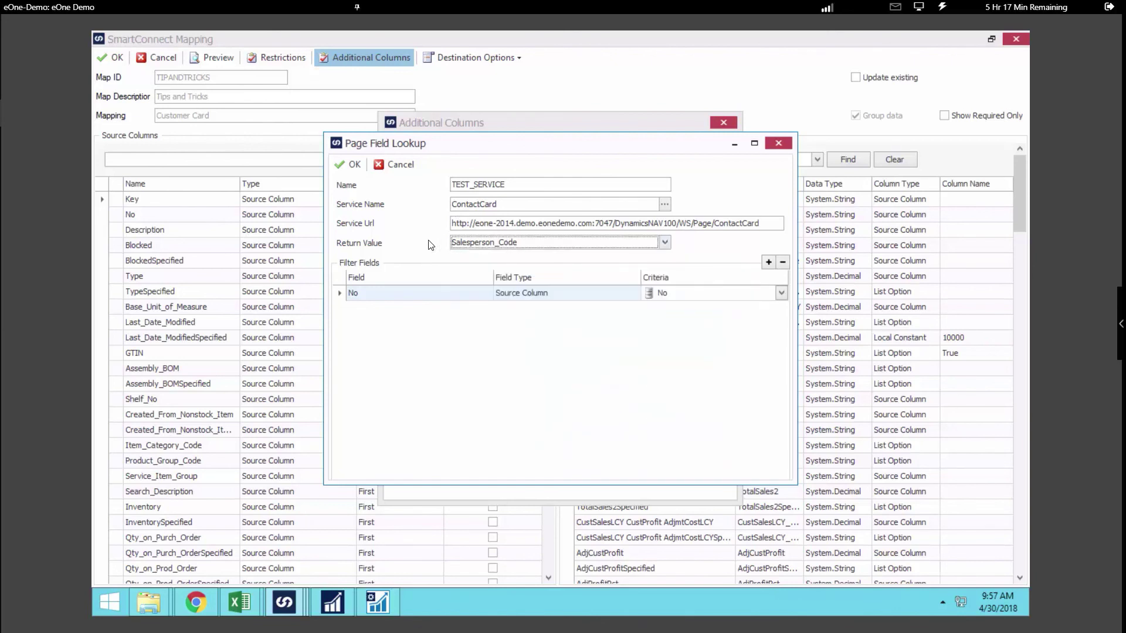
click(340, 165)
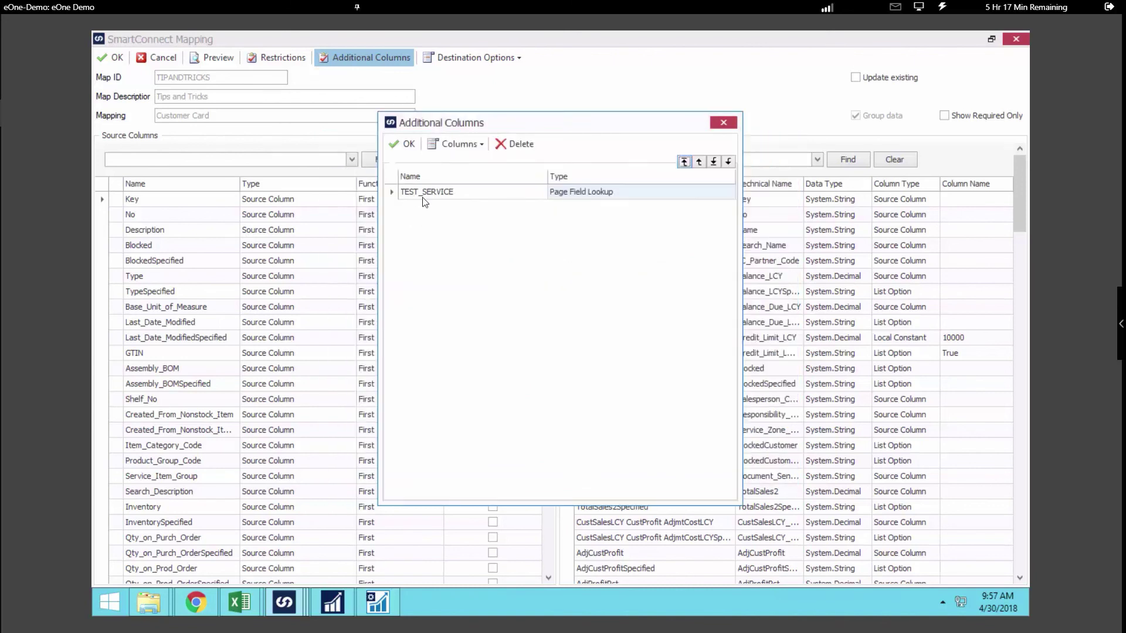
View the settings of a new Page Key Lookup, discard it, and accept the mapping's additional columns
click(455, 146)
click(460, 182)
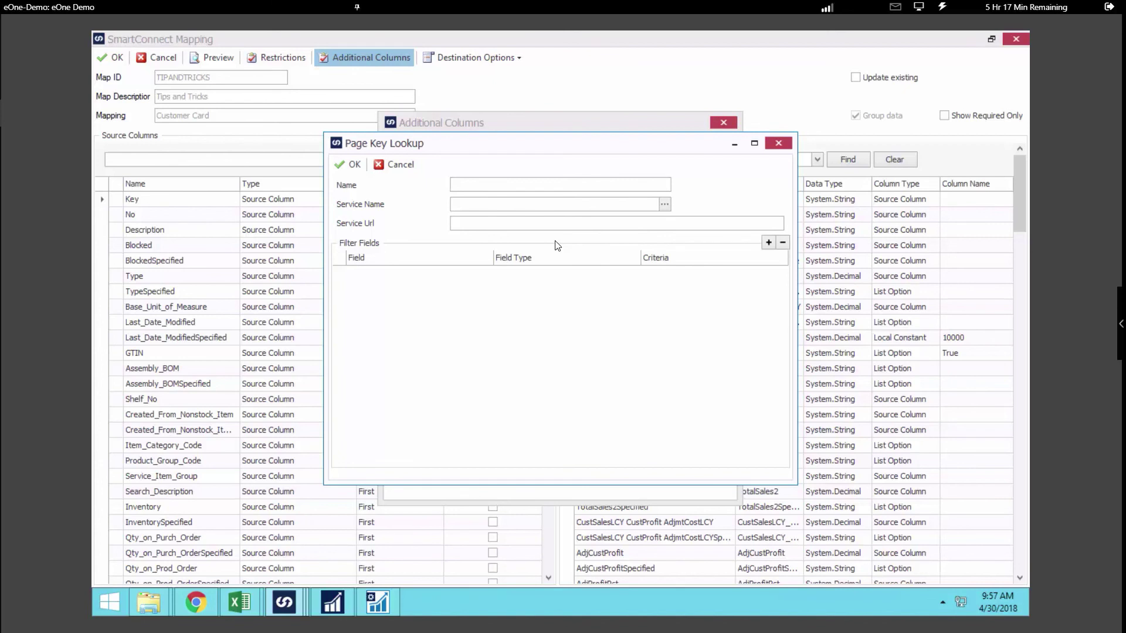
click(394, 164)
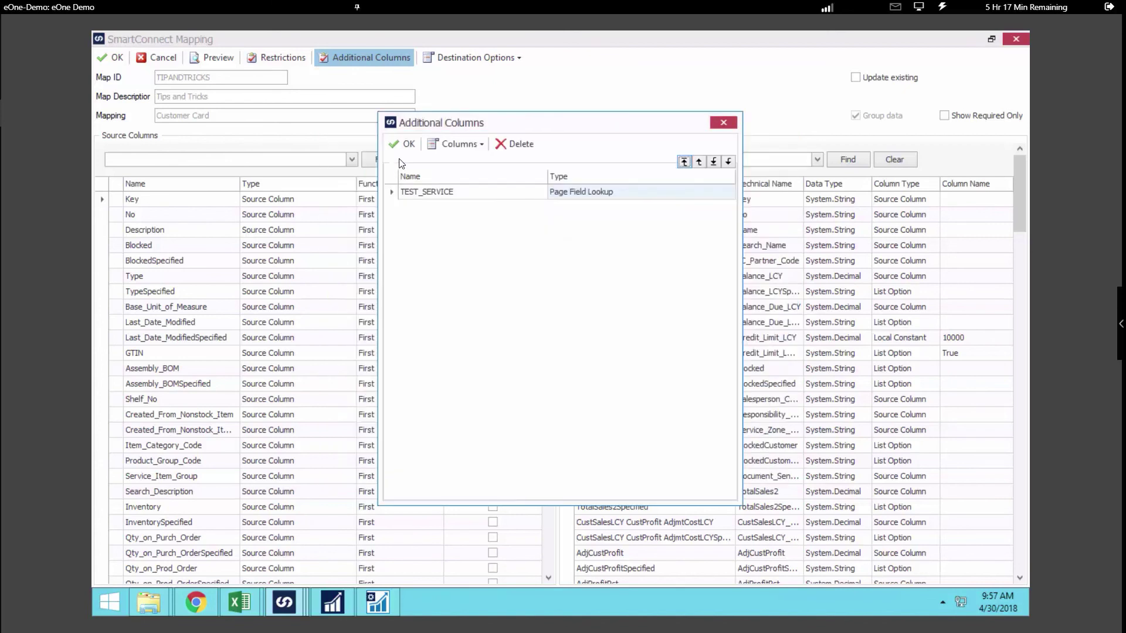
click(404, 144)
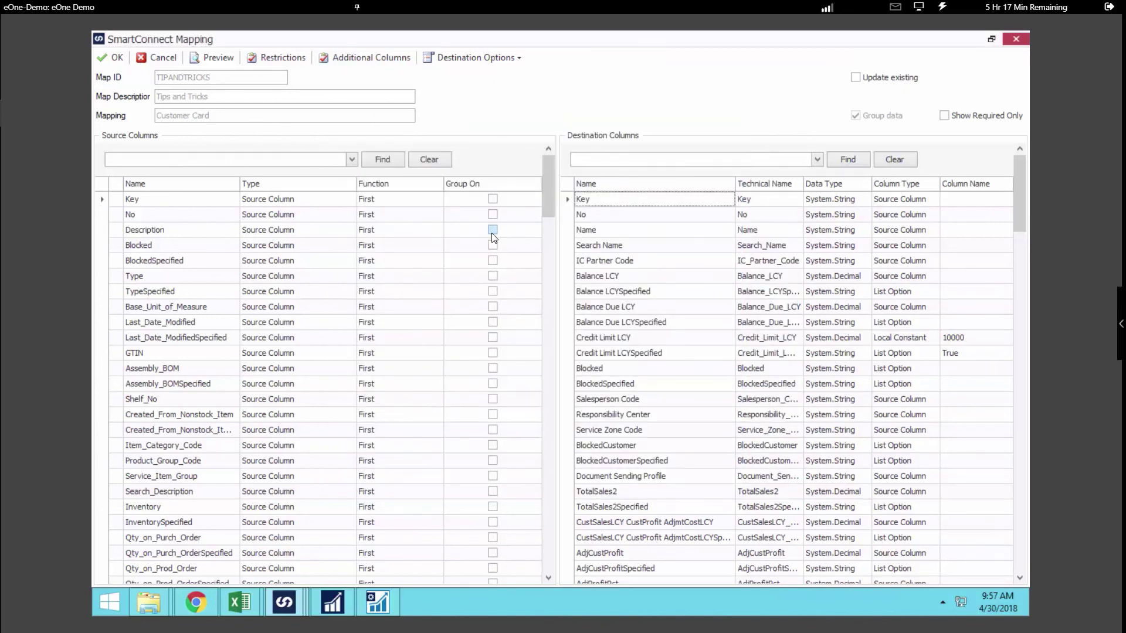